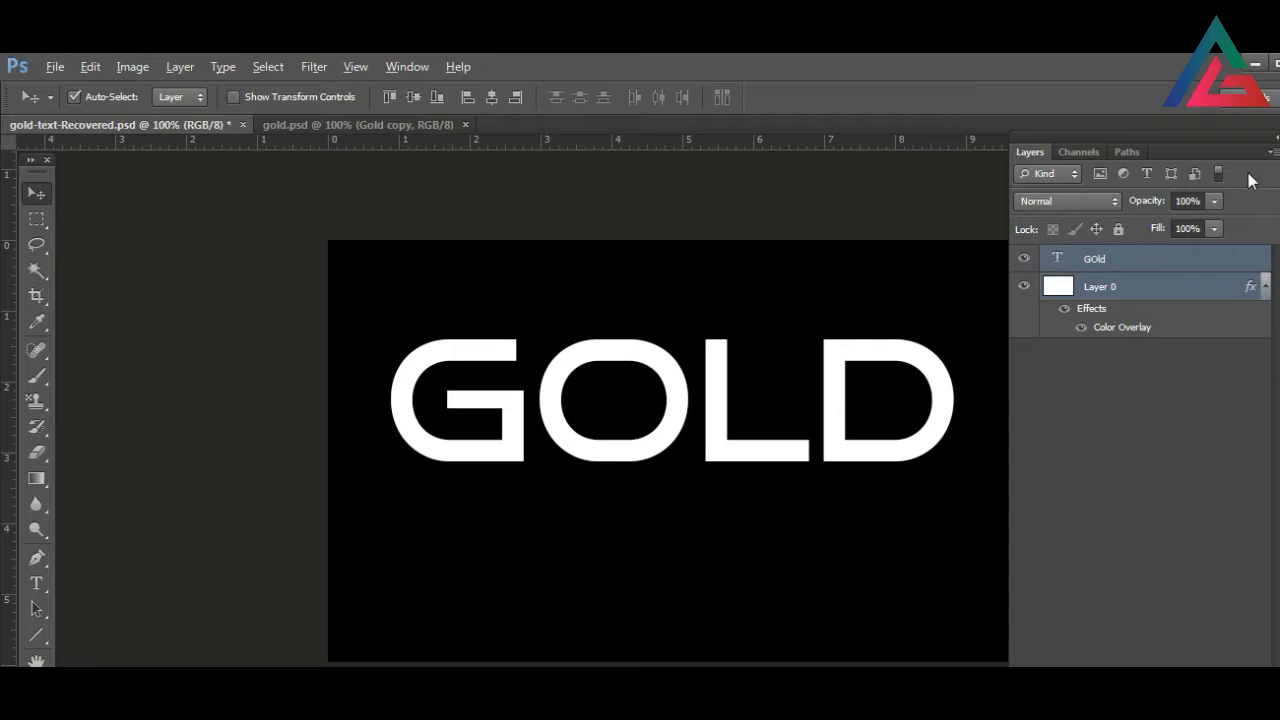
- Duplicate the GOld text layer and add a Gradient Overlay layer style to the copy
{"action": "left_click_drag", "start_coordinate": [1230, 152], "coordinate": [930, 300]}
{"action": "left_click", "coordinate": [1175, 263]}
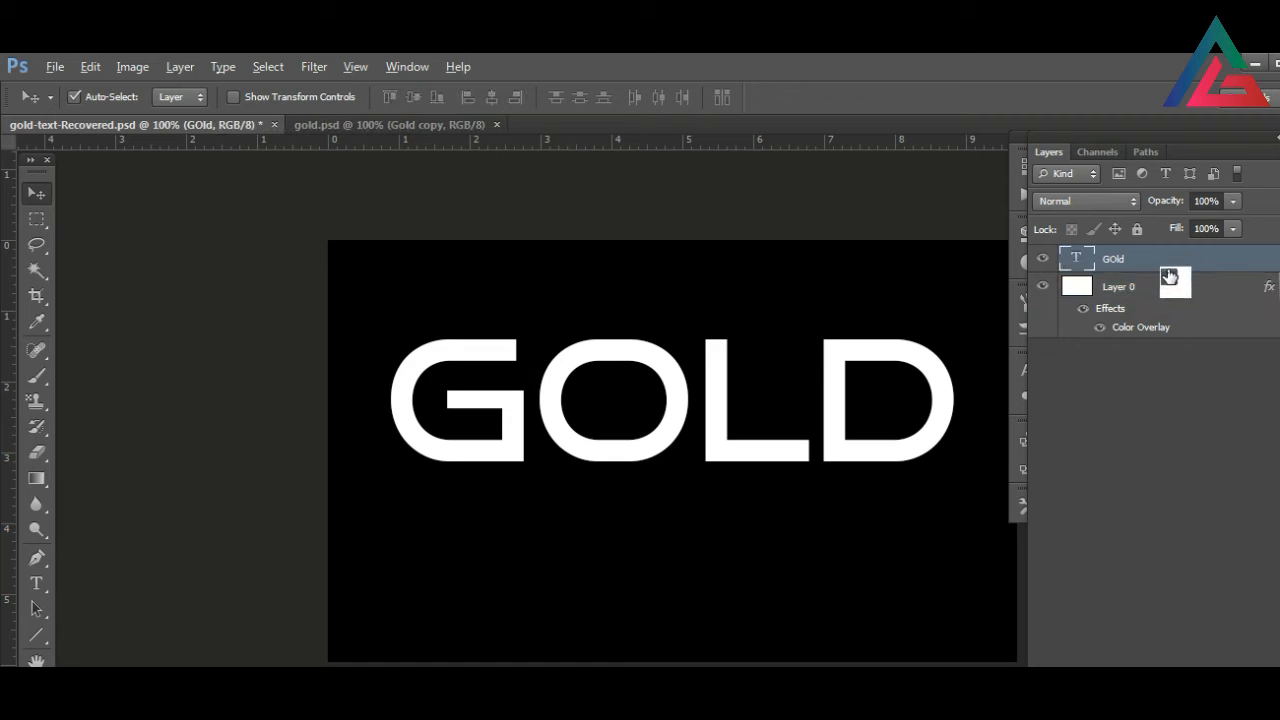
{"action": "key", "text": "ctrl+j"}
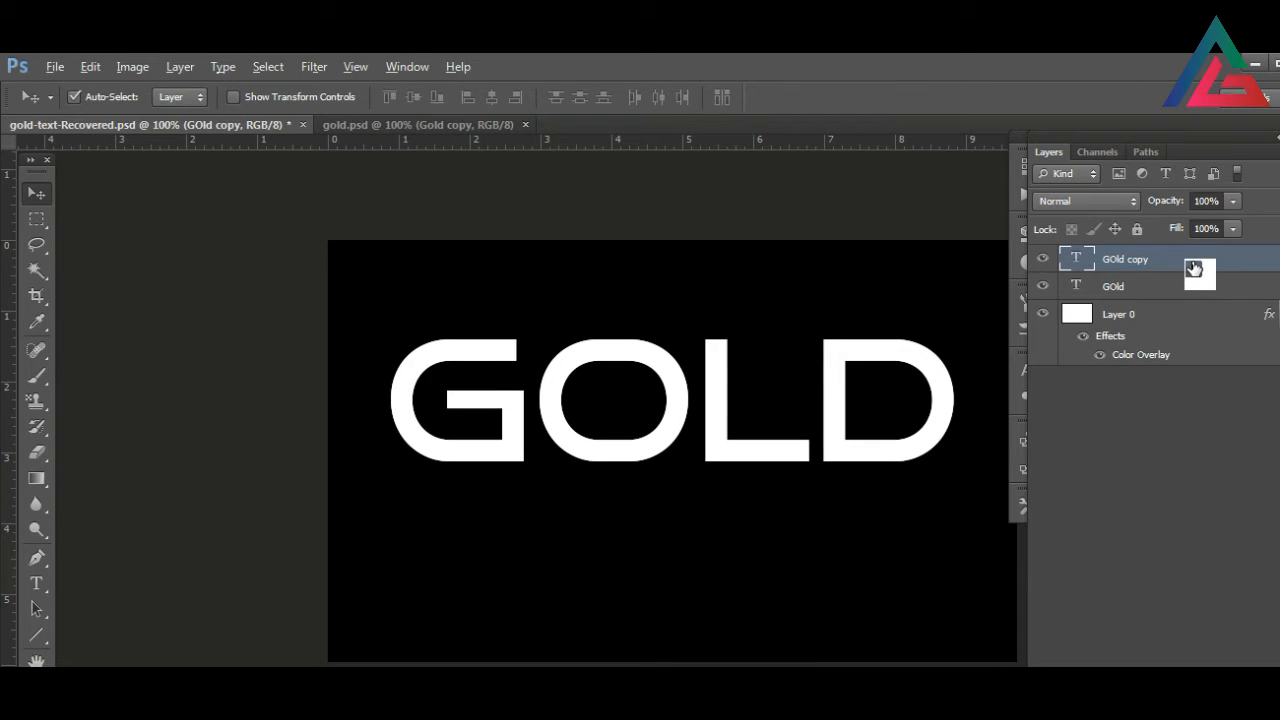
{"action": "double_click", "coordinate": [1188, 261]}
{"action": "left_click", "coordinate": [752, 336]}
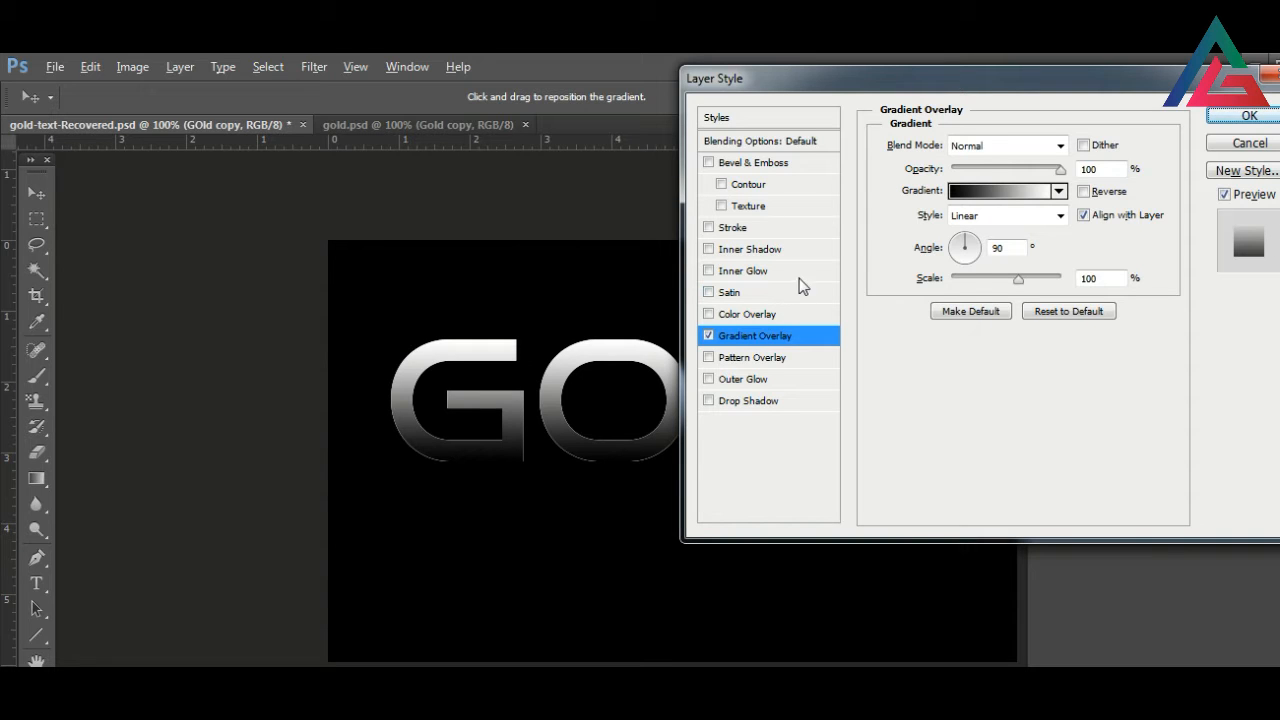
- Edit the overlay gradient and set its starting color stop to c5af5d
{"action": "left_click", "coordinate": [992, 191]}
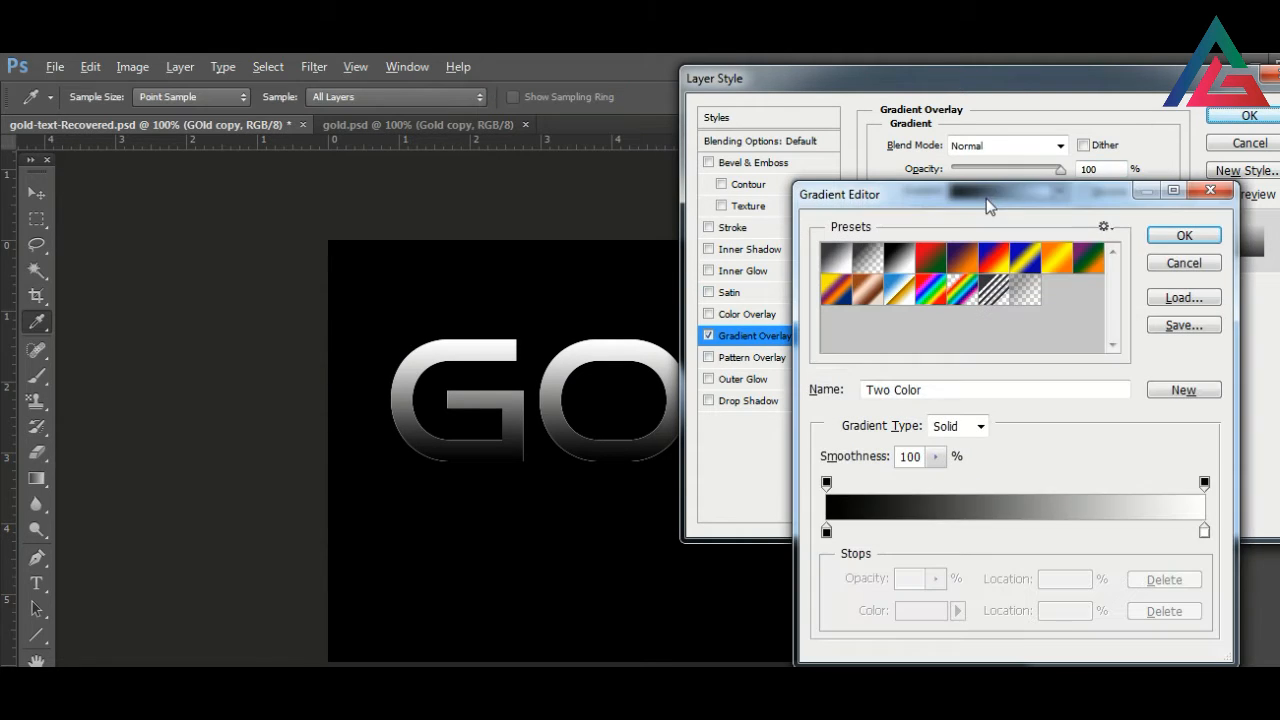
{"action": "left_click", "coordinate": [826, 532]}
{"action": "left_click", "coordinate": [922, 612]}
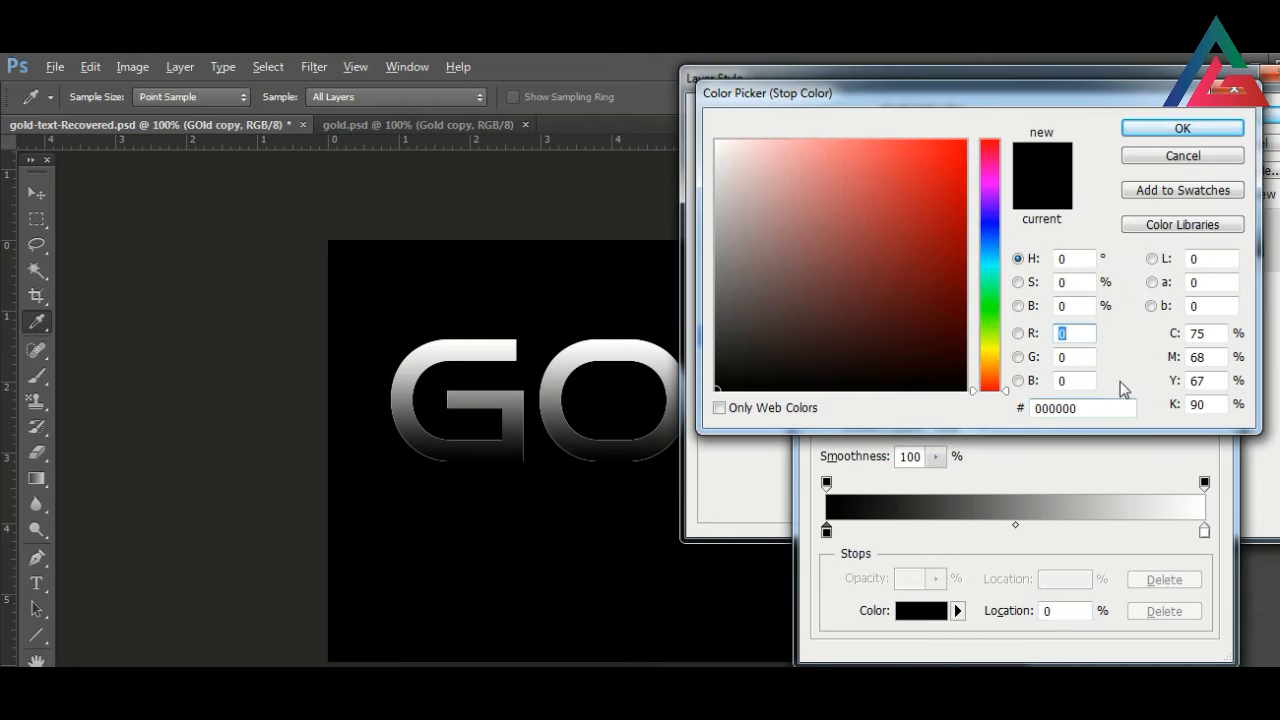
{"action": "left_click", "coordinate": [1069, 409]}
{"action": "double_click", "coordinate": [1069, 409]}
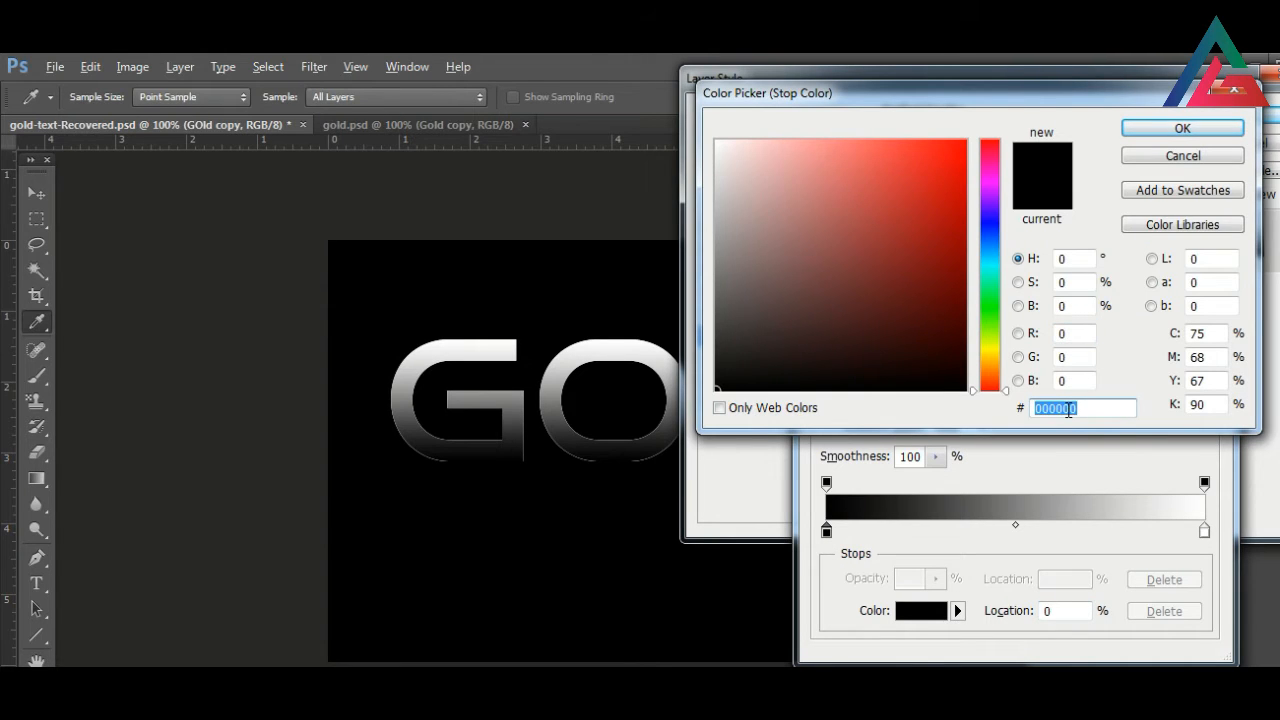
{"action": "type", "text": "c"}
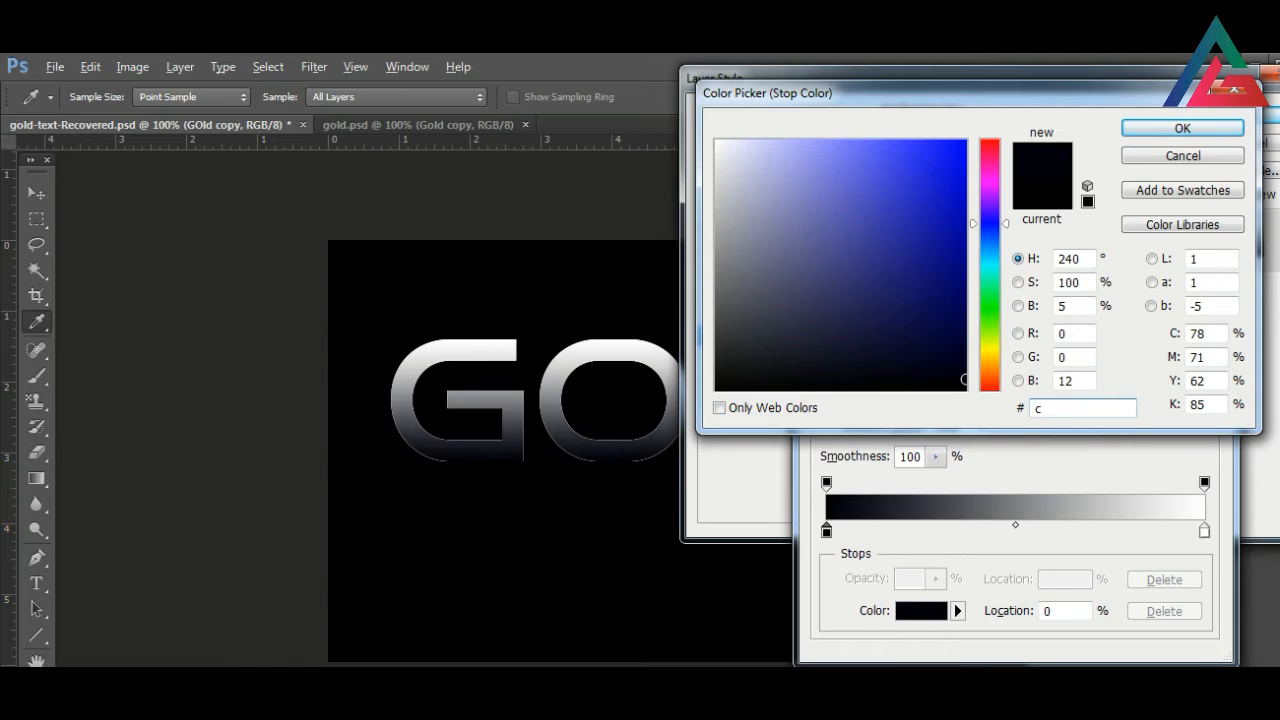
{"action": "type", "text": "5"}
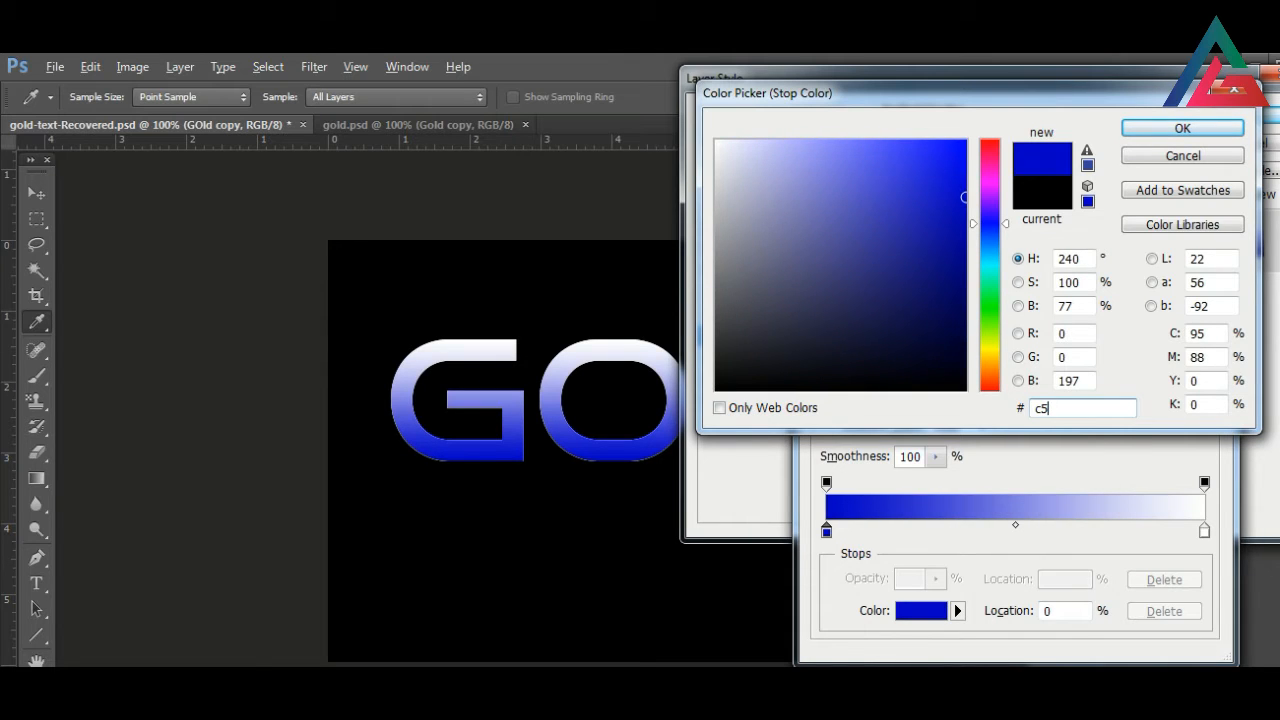
{"action": "type", "text": "af"}
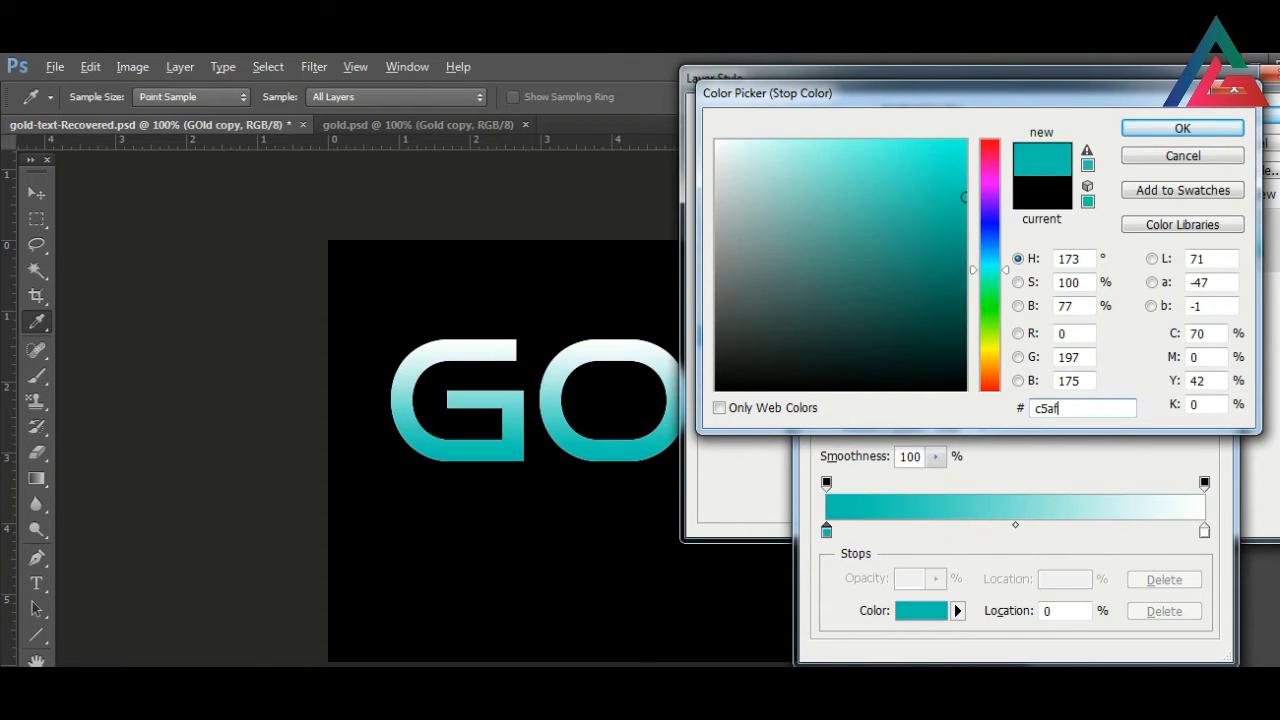
{"action": "type", "text": "5"}
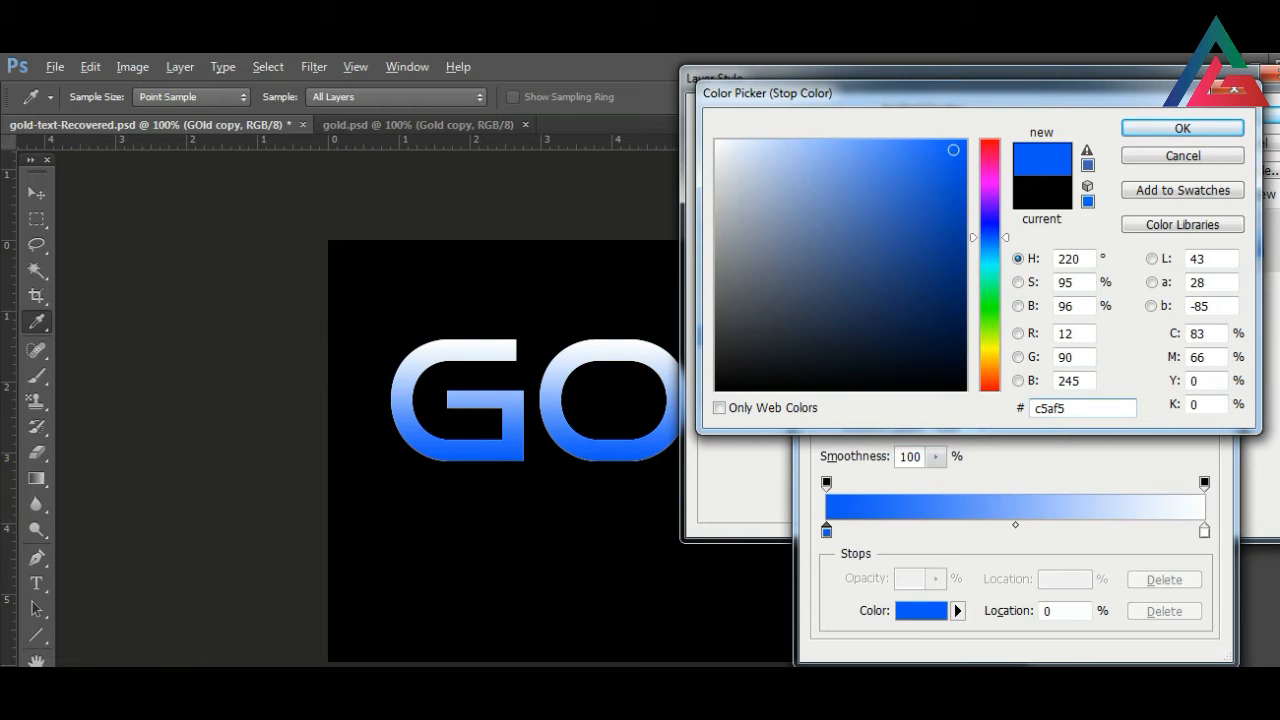
{"action": "type", "text": "d"}
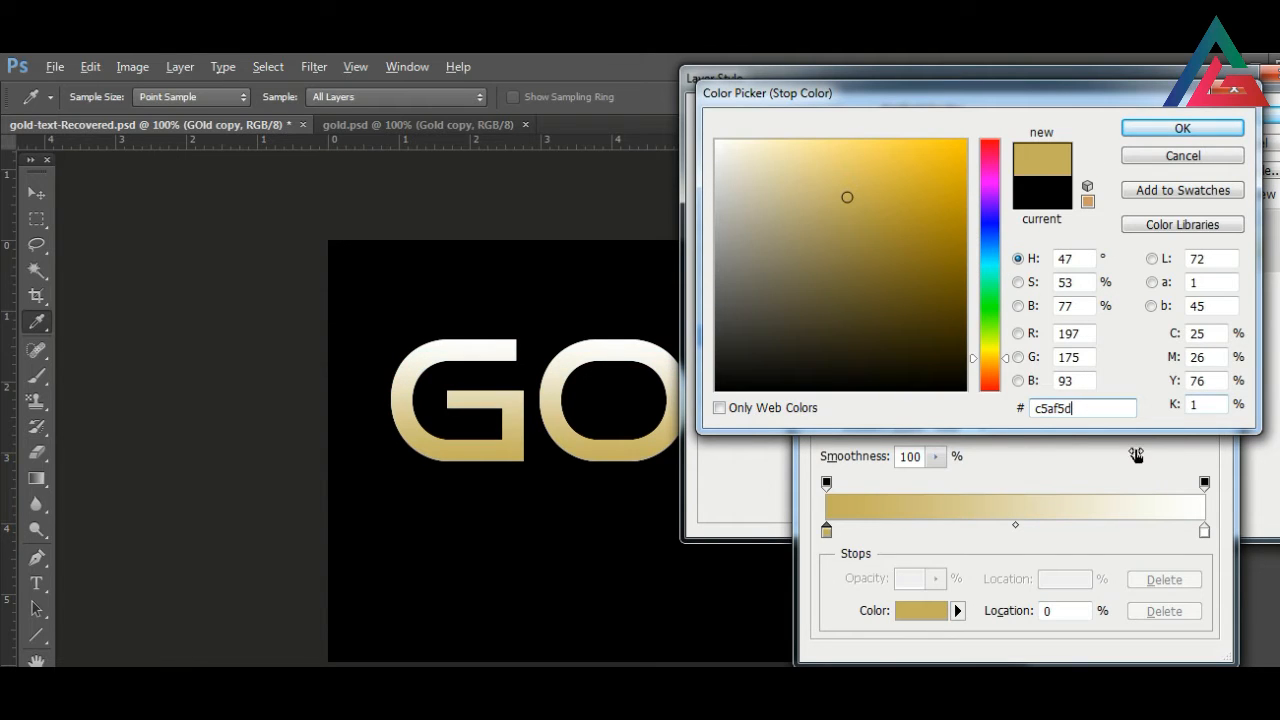
{"action": "left_click", "coordinate": [1197, 129]}
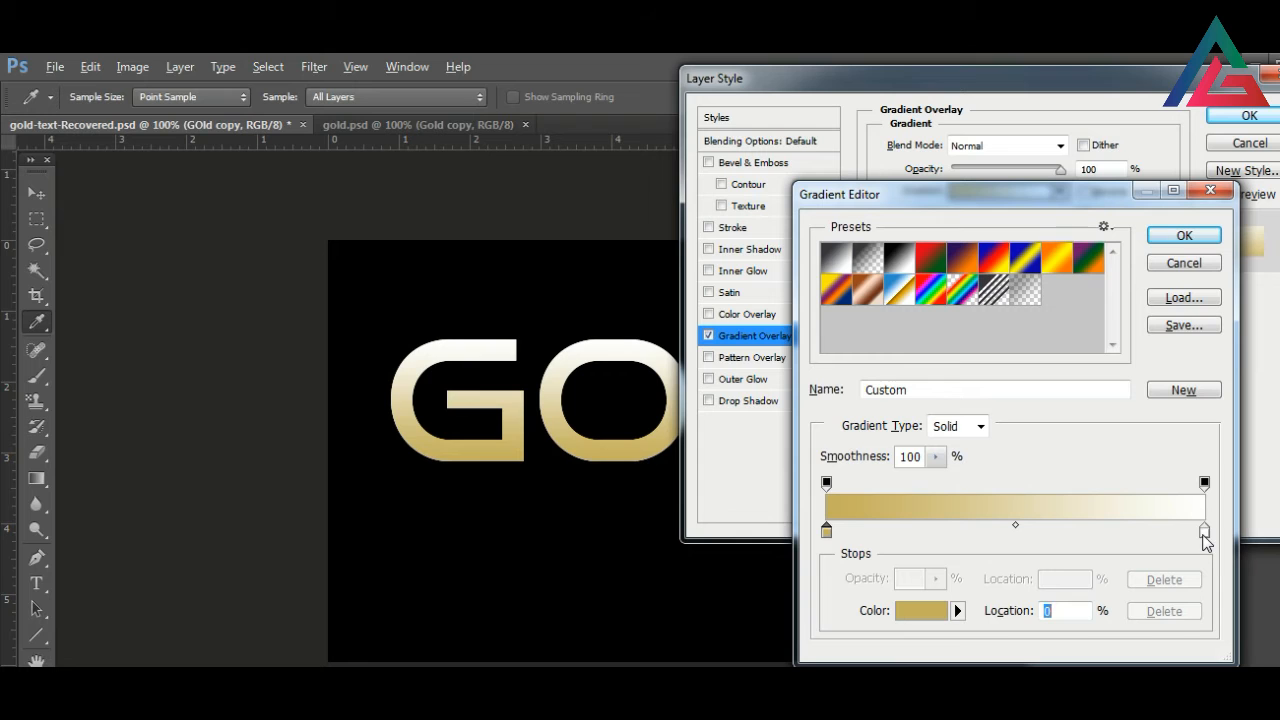
- Give the gradient's end color stop the same gold, sampled from the start of the gradient
{"action": "double_click", "coordinate": [1204, 531]}
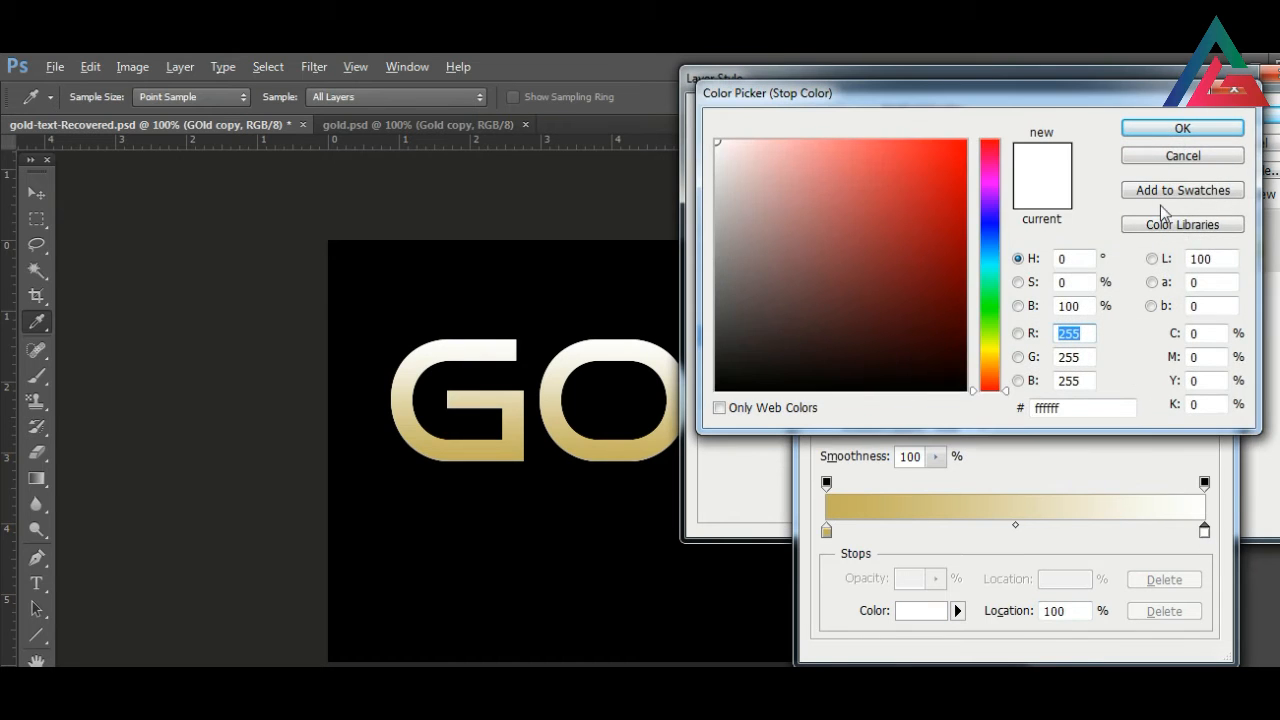
{"action": "left_click", "coordinate": [1183, 156]}
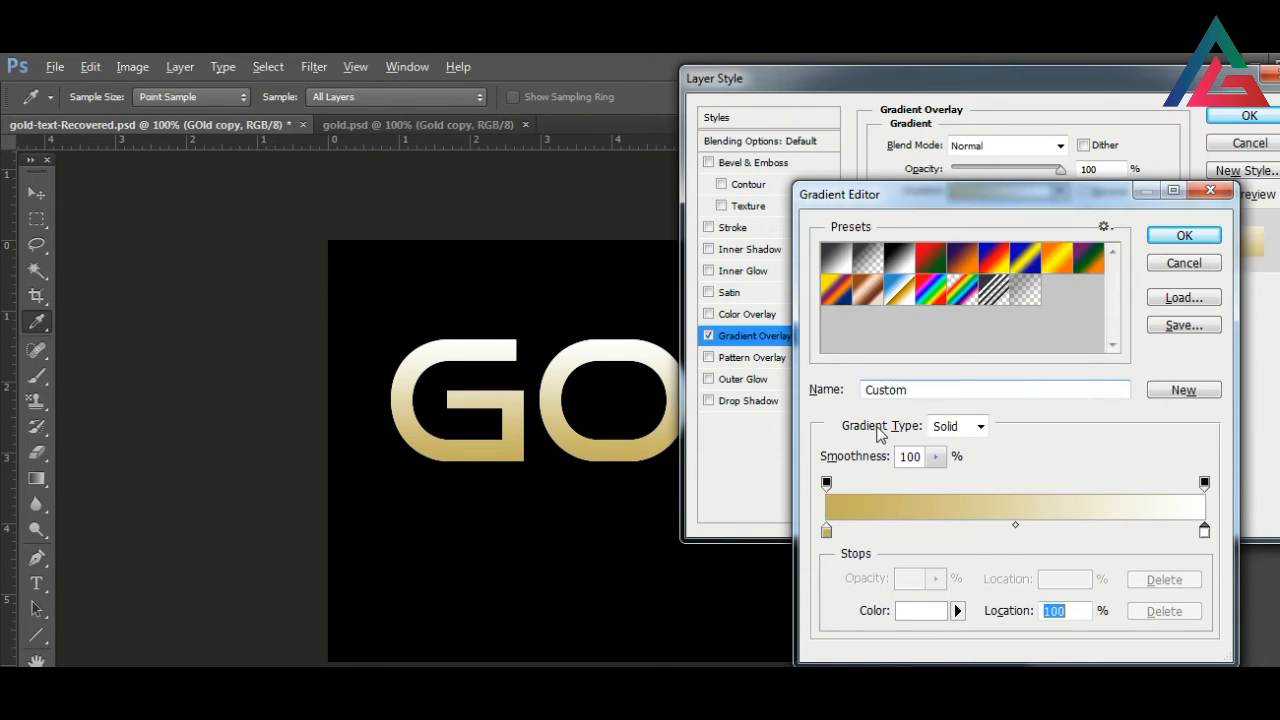
{"action": "left_click", "coordinate": [850, 518]}
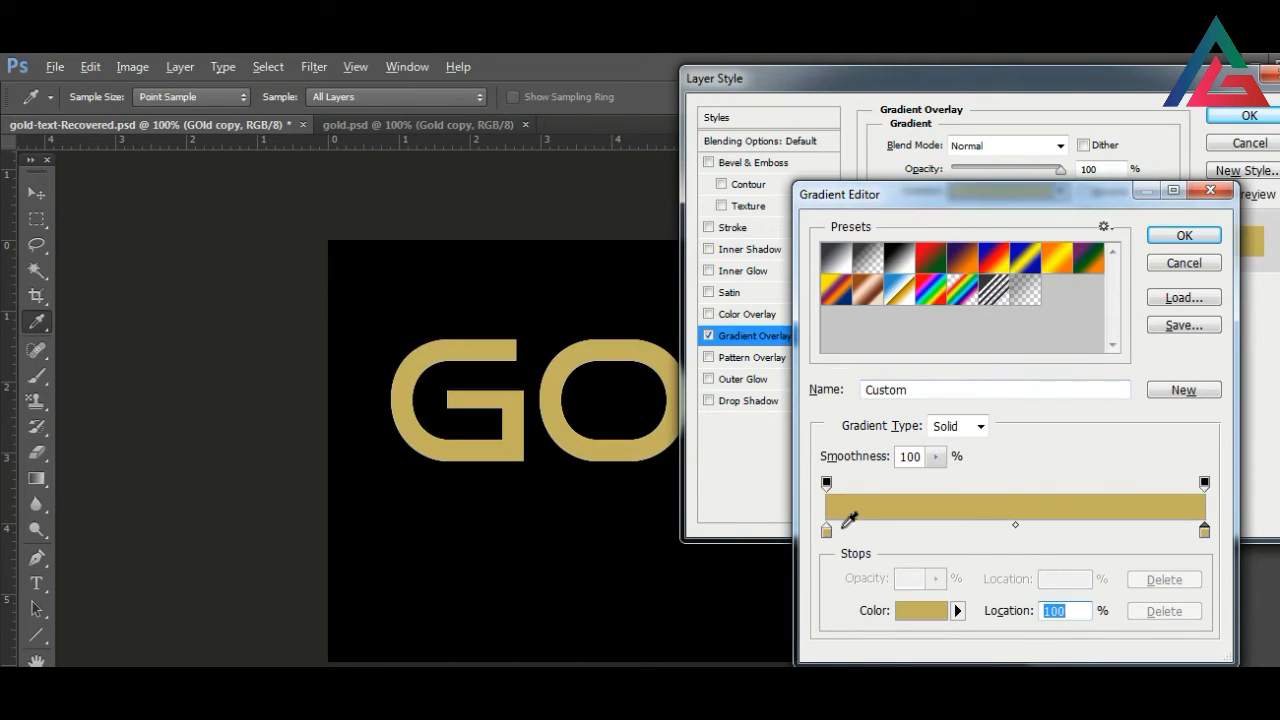
- Add a middle color stop to the gradient at a location of 50%
{"action": "left_click", "coordinate": [1019, 530]}
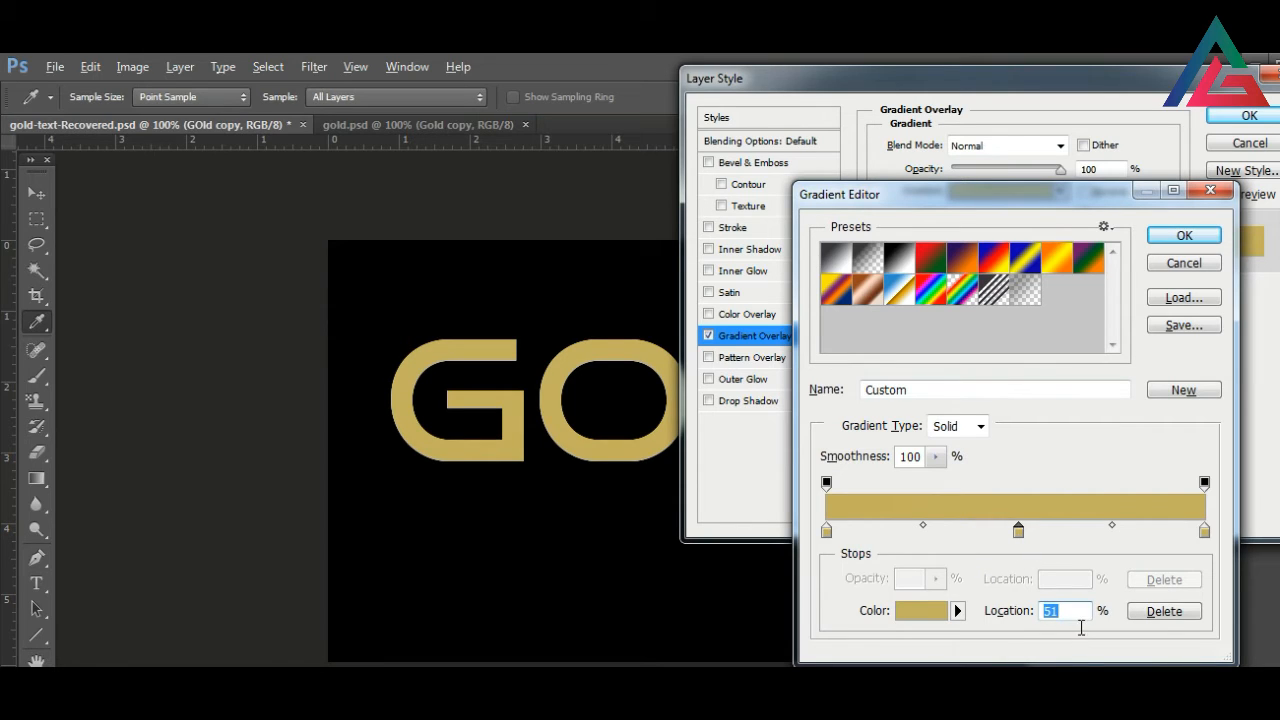
{"action": "type", "text": "50"}
{"action": "key", "text": "Return"}
- Set the middle color stop to f5ebaf and accept the edited gradient
{"action": "double_click", "coordinate": [1015, 530]}
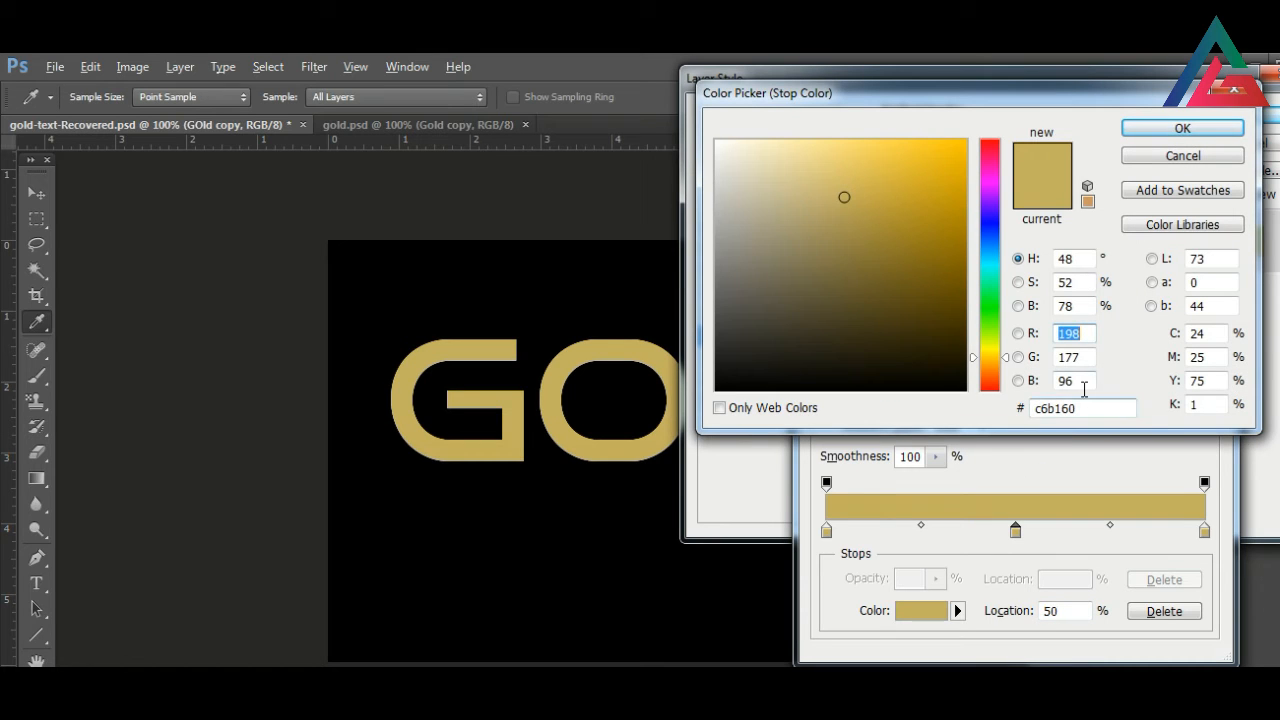
{"action": "double_click", "coordinate": [1064, 425]}
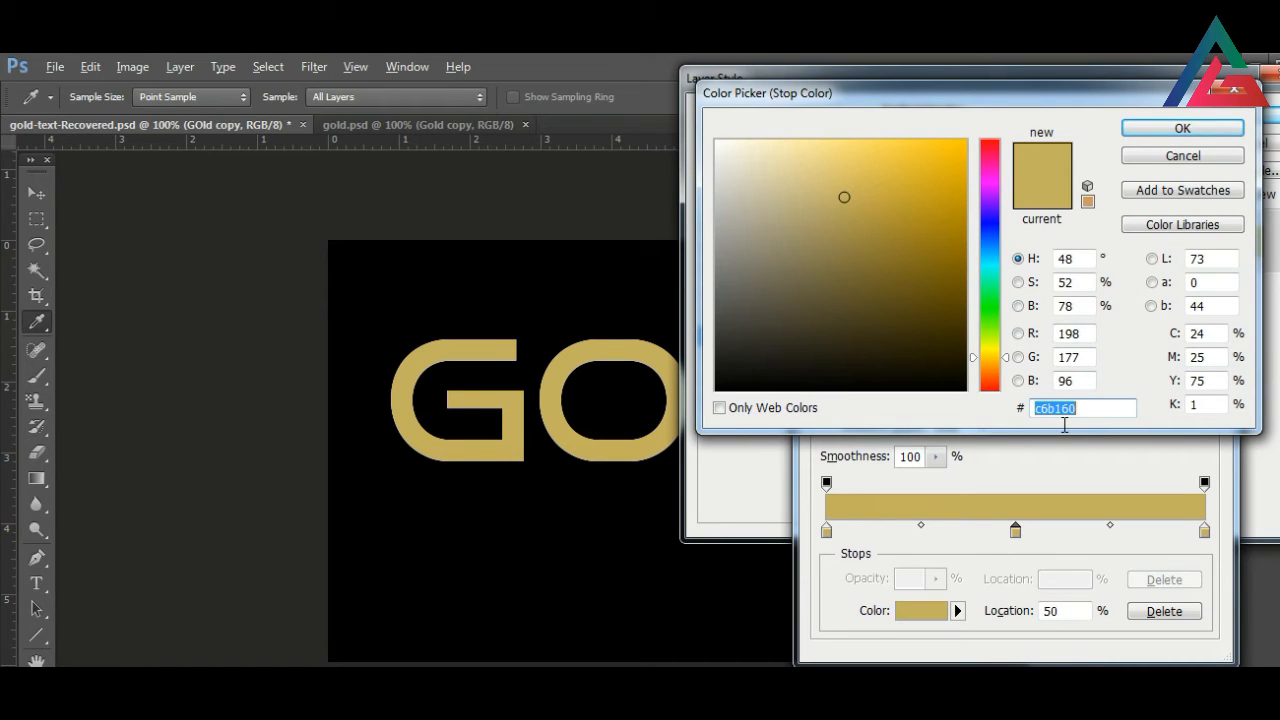
{"action": "type", "text": "f"}
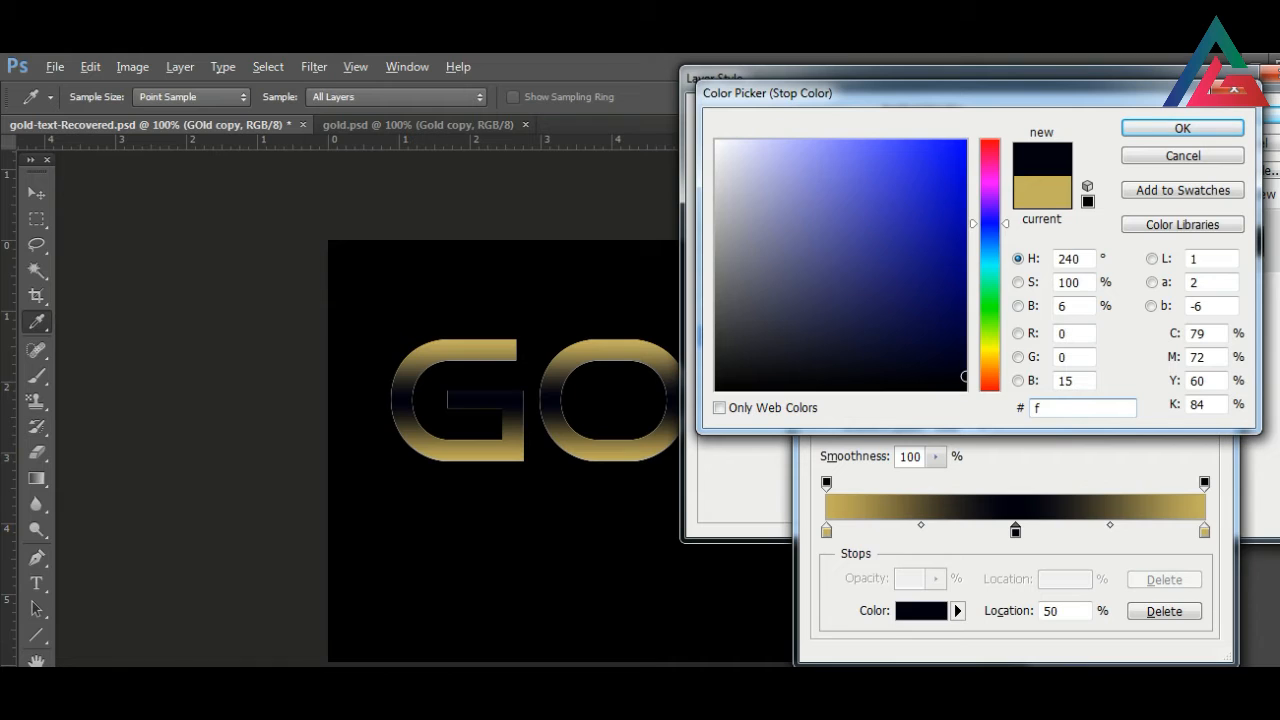
{"action": "type", "text": "5"}
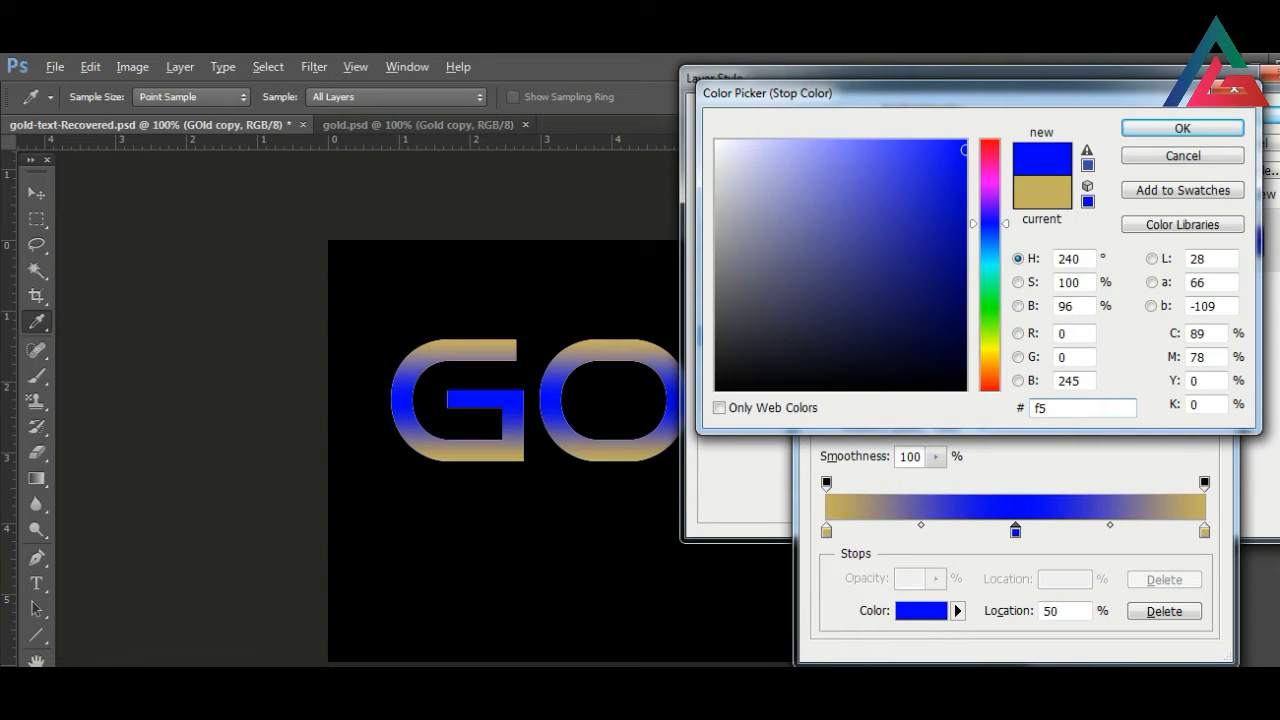
{"action": "type", "text": "e"}
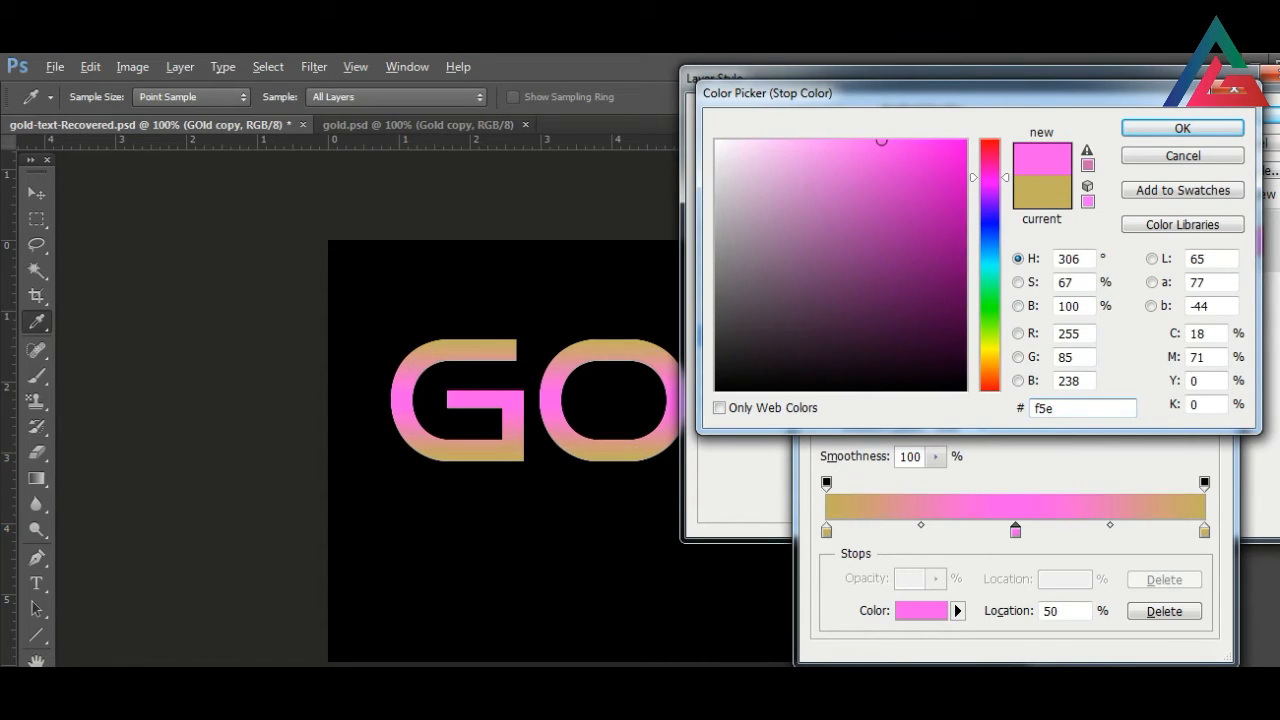
{"action": "type", "text": "baf"}
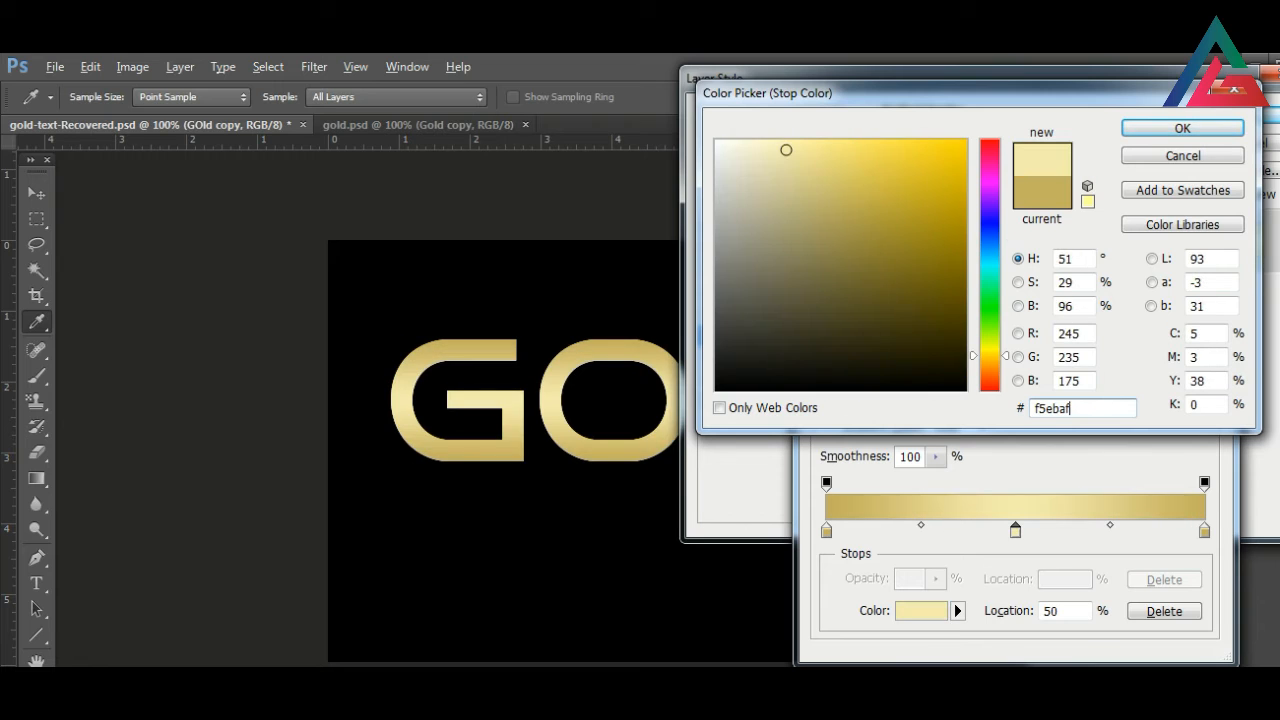
{"action": "key", "text": "Return"}
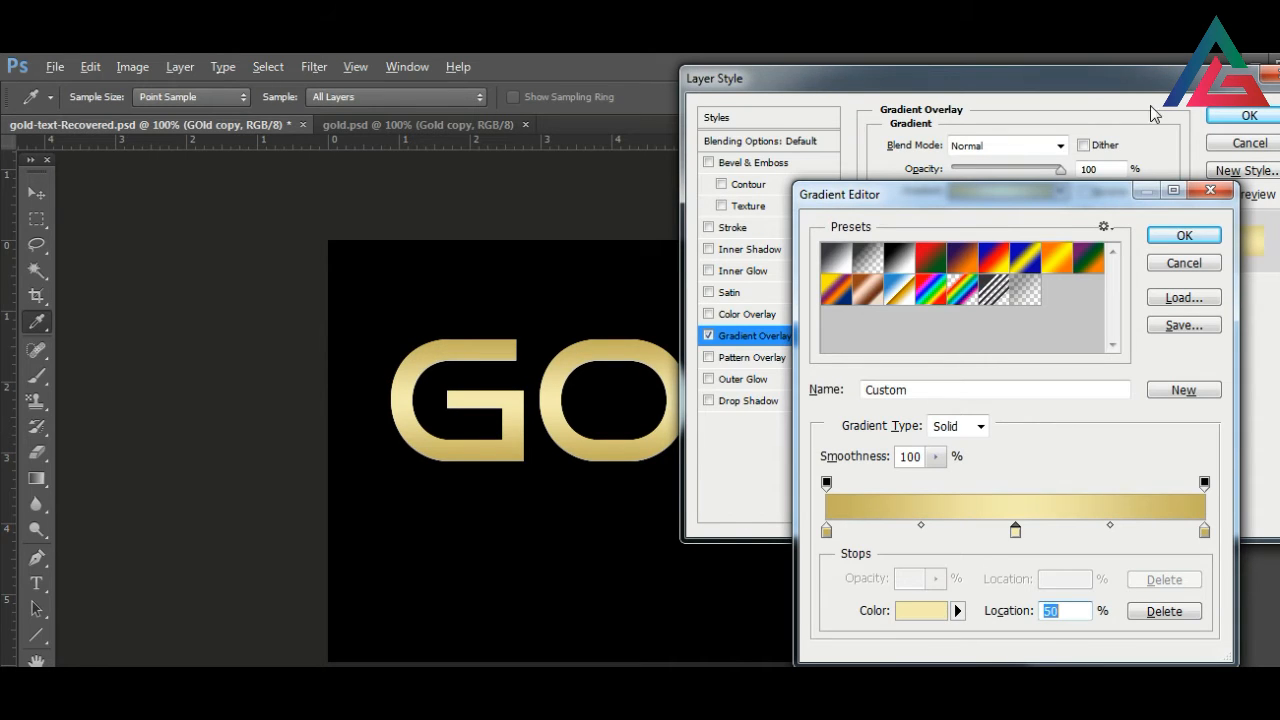
{"action": "left_click", "coordinate": [1166, 235]}
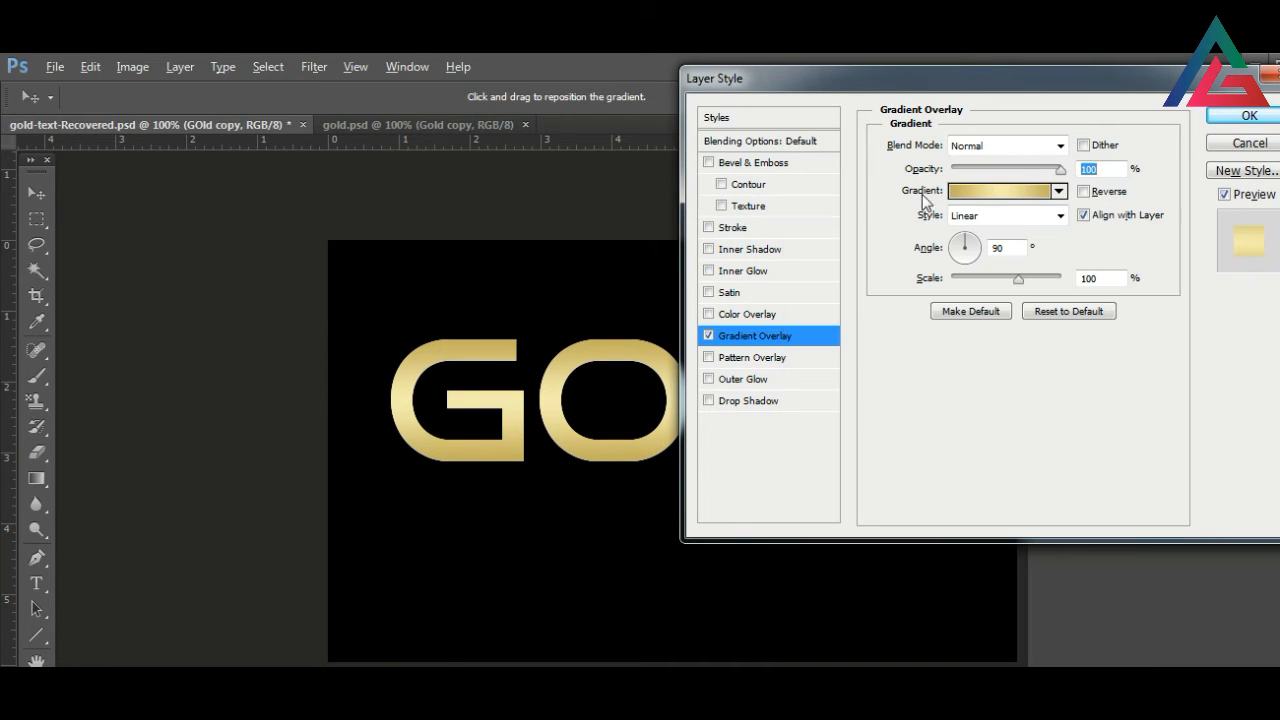
- Enable Bevel & Emboss on the text copy, keeping the Inner Bevel style, with the Chisel Hard technique
{"action": "left_click", "coordinate": [803, 165]}
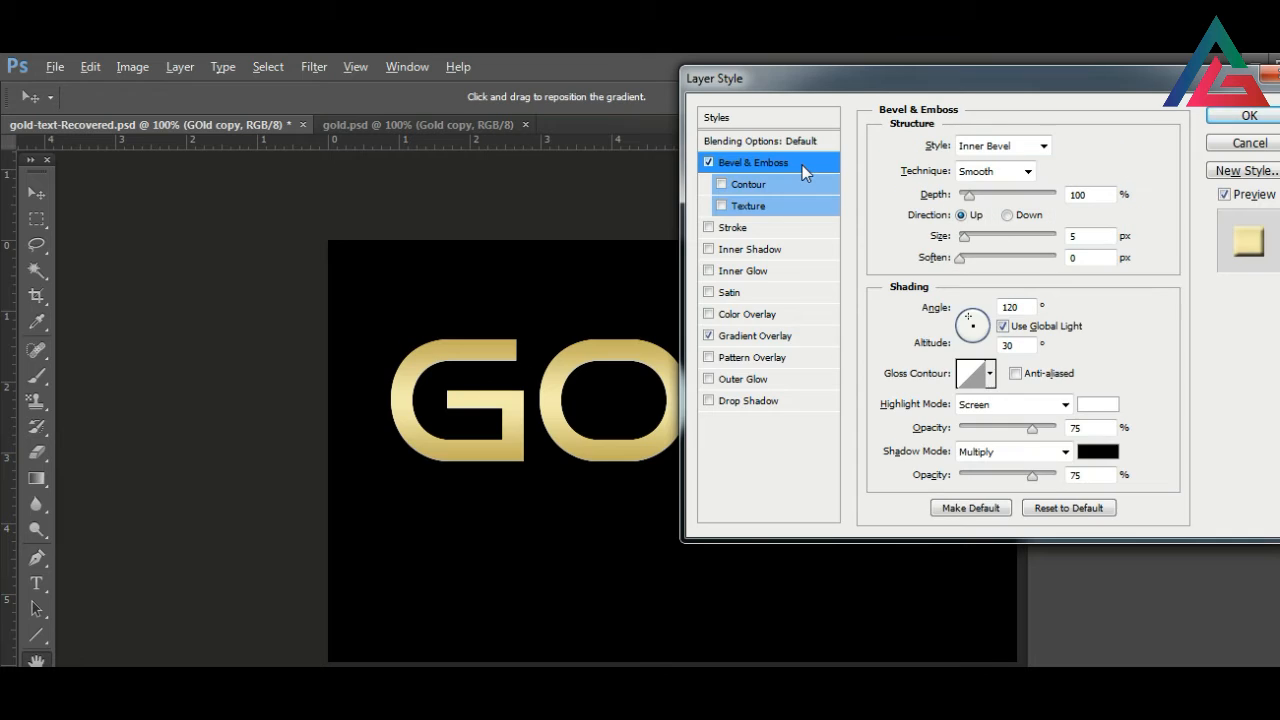
{"action": "left_click", "coordinate": [1019, 151]}
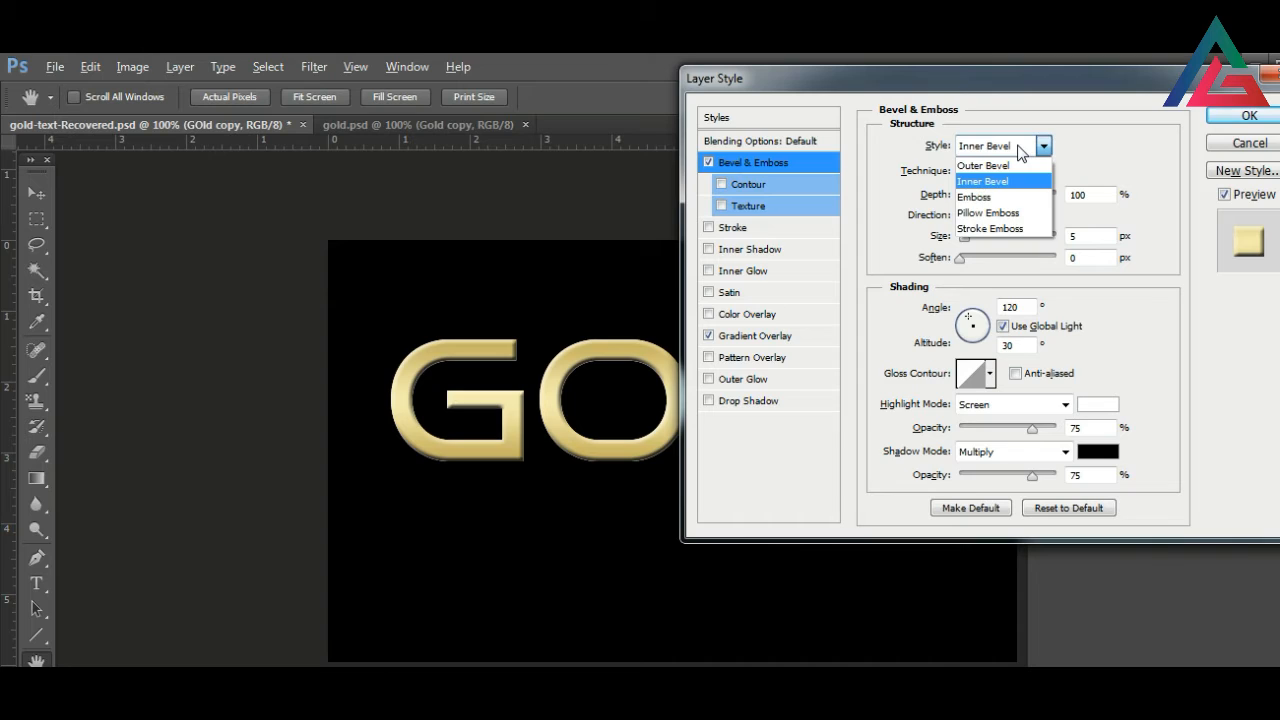
{"action": "left_click", "coordinate": [1019, 151]}
{"action": "left_click", "coordinate": [1023, 171]}
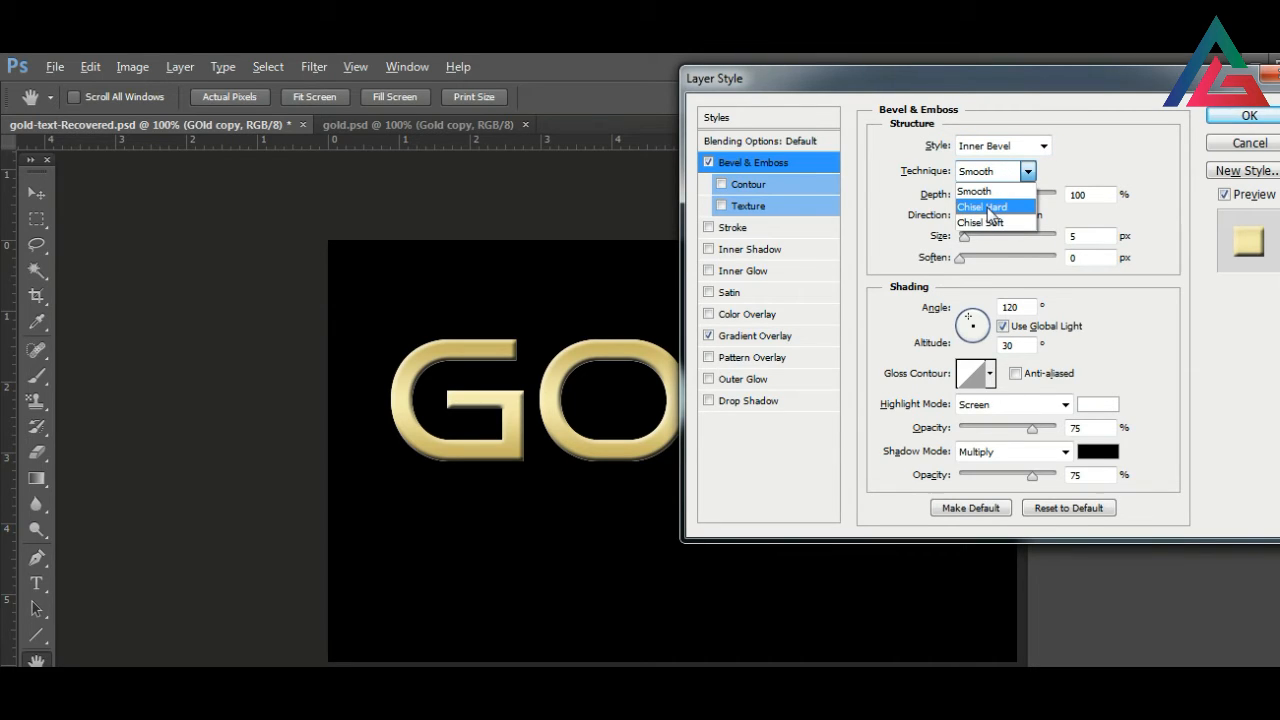
{"action": "left_click", "coordinate": [985, 208]}
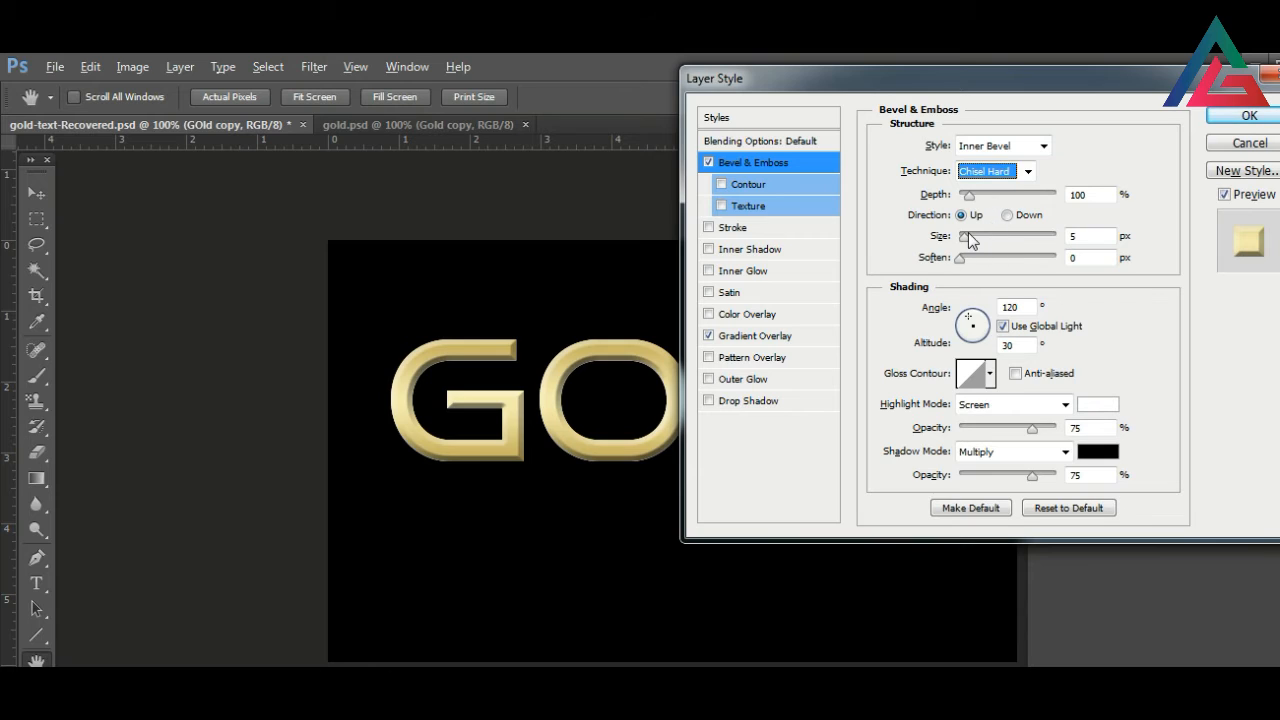
- Set the bevel's depth to 120% and its size to about 109 px
{"action": "left_click", "coordinate": [1105, 200]}
{"action": "key", "text": "Up"}
{"action": "key", "text": "Up"}
{"action": "key", "text": "Up"}
{"action": "key", "text": "Up"}
{"action": "key", "text": "Up"}
{"action": "key", "text": "Up"}
{"action": "key", "text": "Up"}
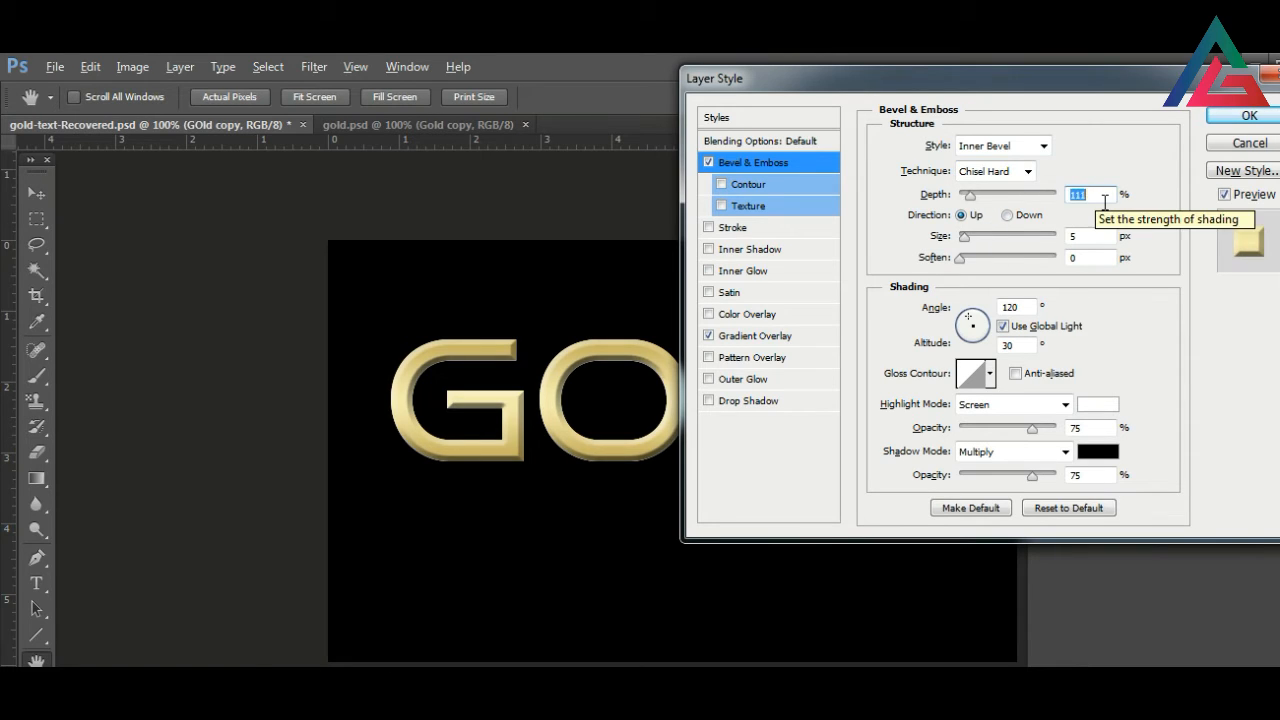
{"action": "key", "text": "Up"}
{"action": "key", "text": "Up"}
{"action": "key", "text": "Up"}
{"action": "key", "text": "Up"}
{"action": "key", "text": "Up"}
{"action": "key", "text": "Up"}
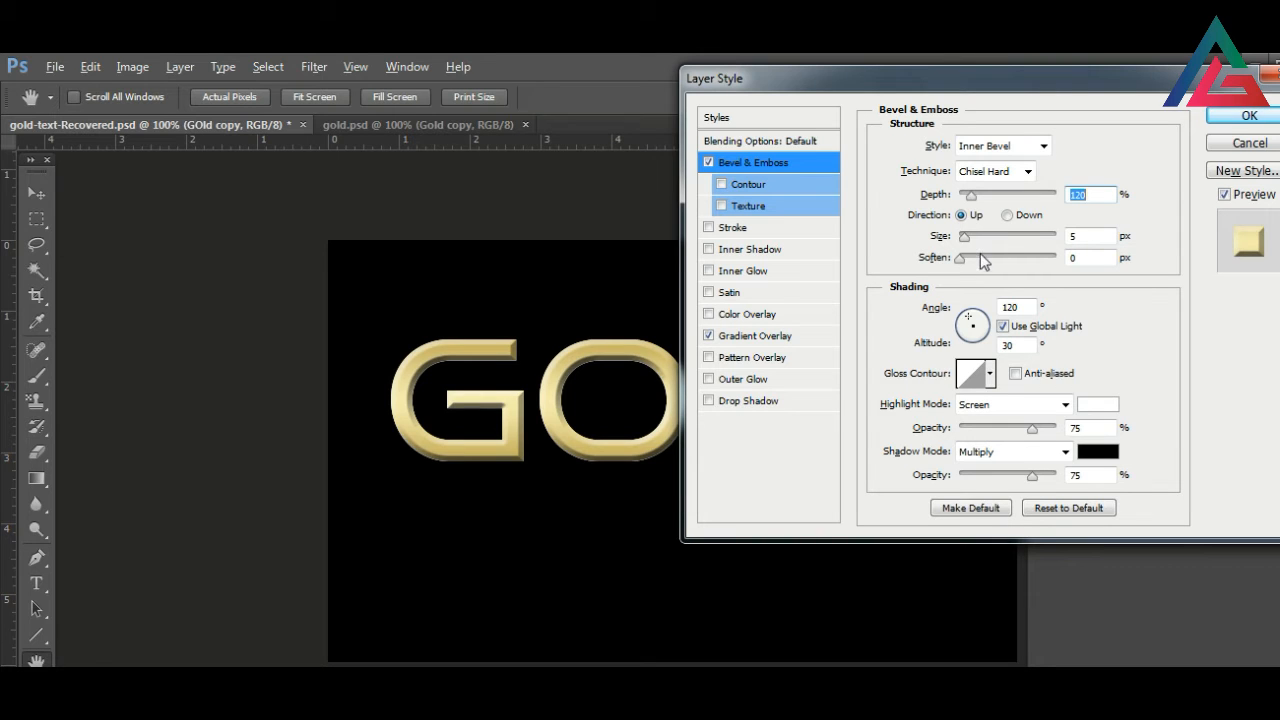
{"action": "left_click_drag", "start_coordinate": [965, 237], "coordinate": [1005, 237]}
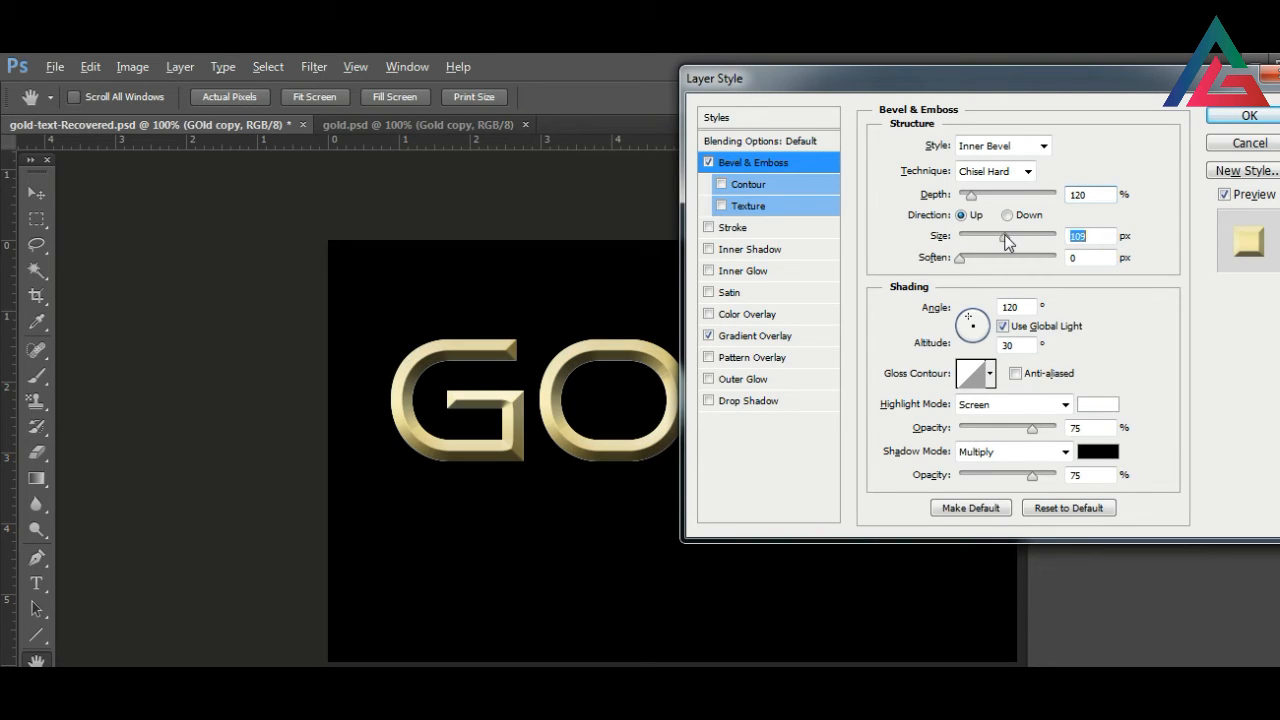
- Set the bevel's shadow color to the brown a66d30 and accept it
{"action": "left_click", "coordinate": [1097, 452]}
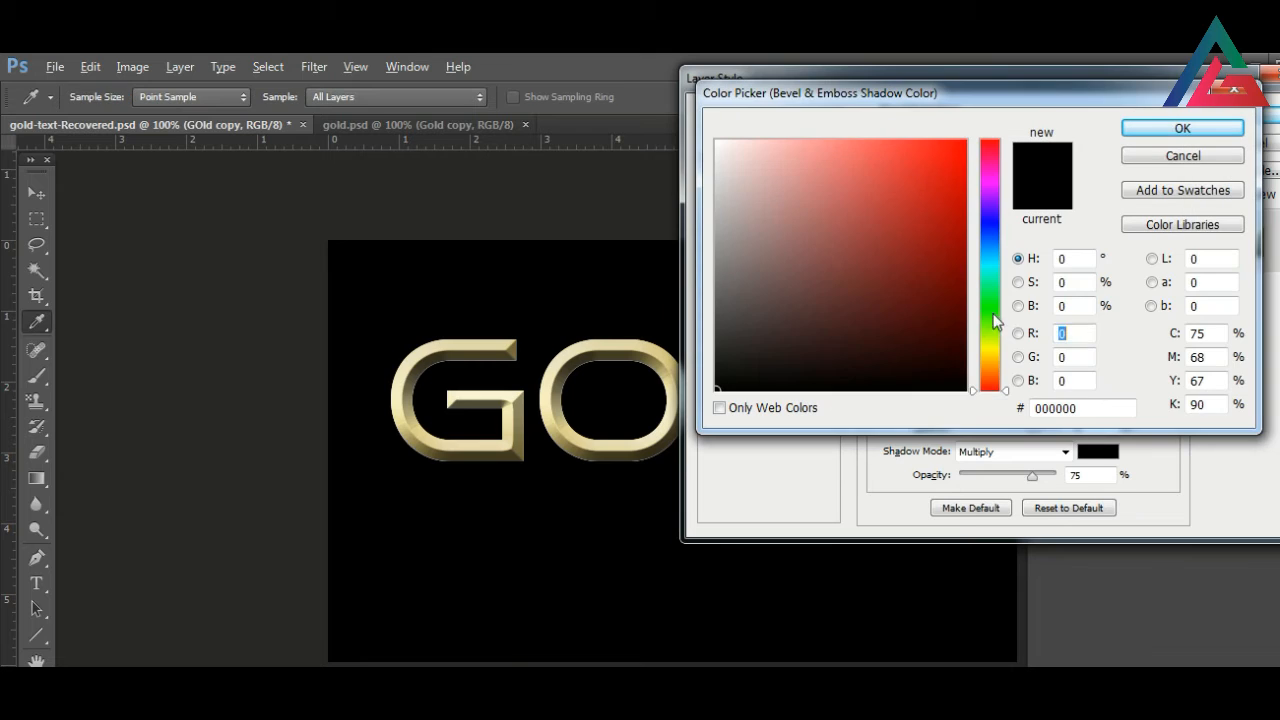
{"action": "left_click_drag", "start_coordinate": [995, 320], "coordinate": [995, 355]}
{"action": "left_click", "coordinate": [900, 223]}
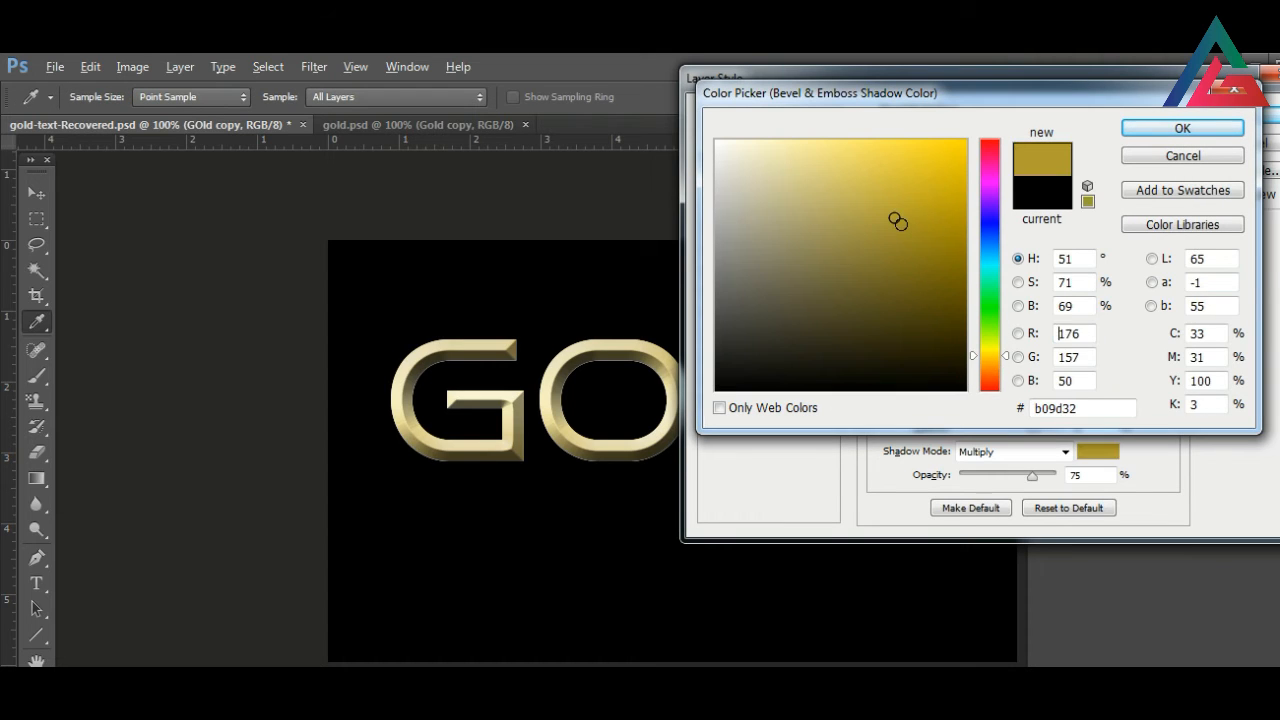
{"action": "left_click", "coordinate": [849, 194]}
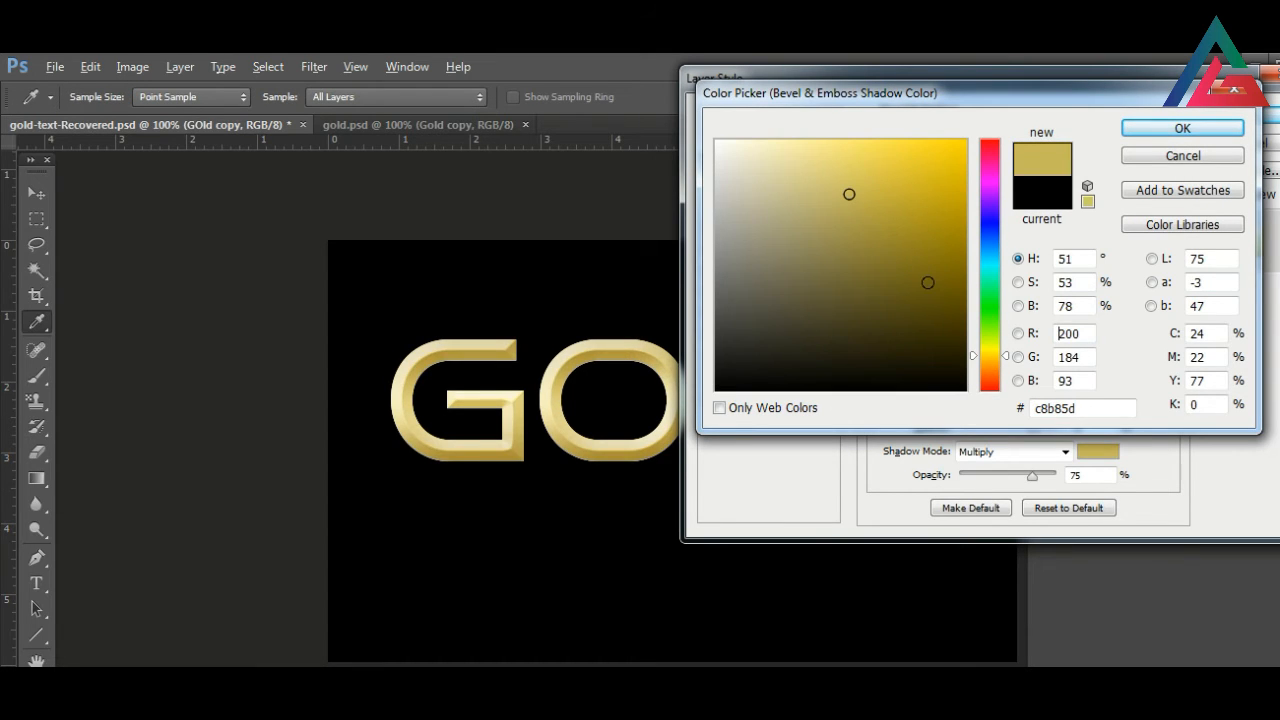
{"action": "left_click", "coordinate": [922, 276]}
{"action": "left_click", "coordinate": [995, 370]}
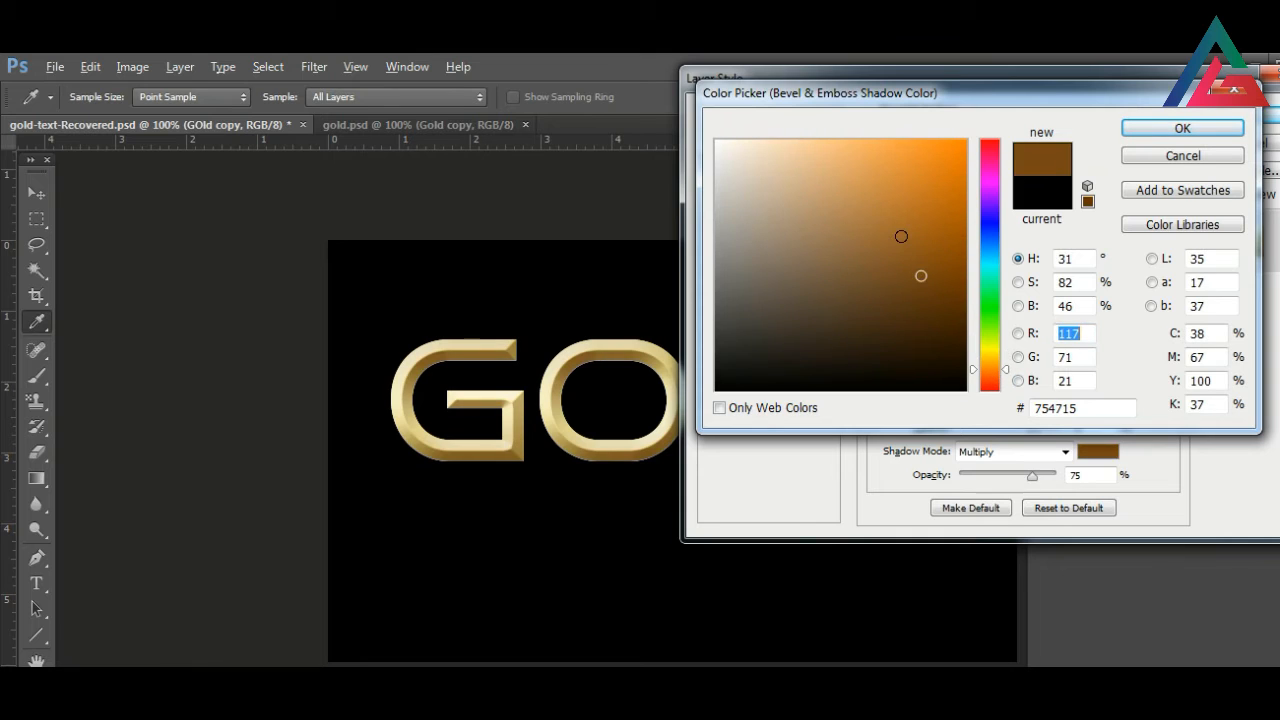
{"action": "left_click", "coordinate": [894, 228]}
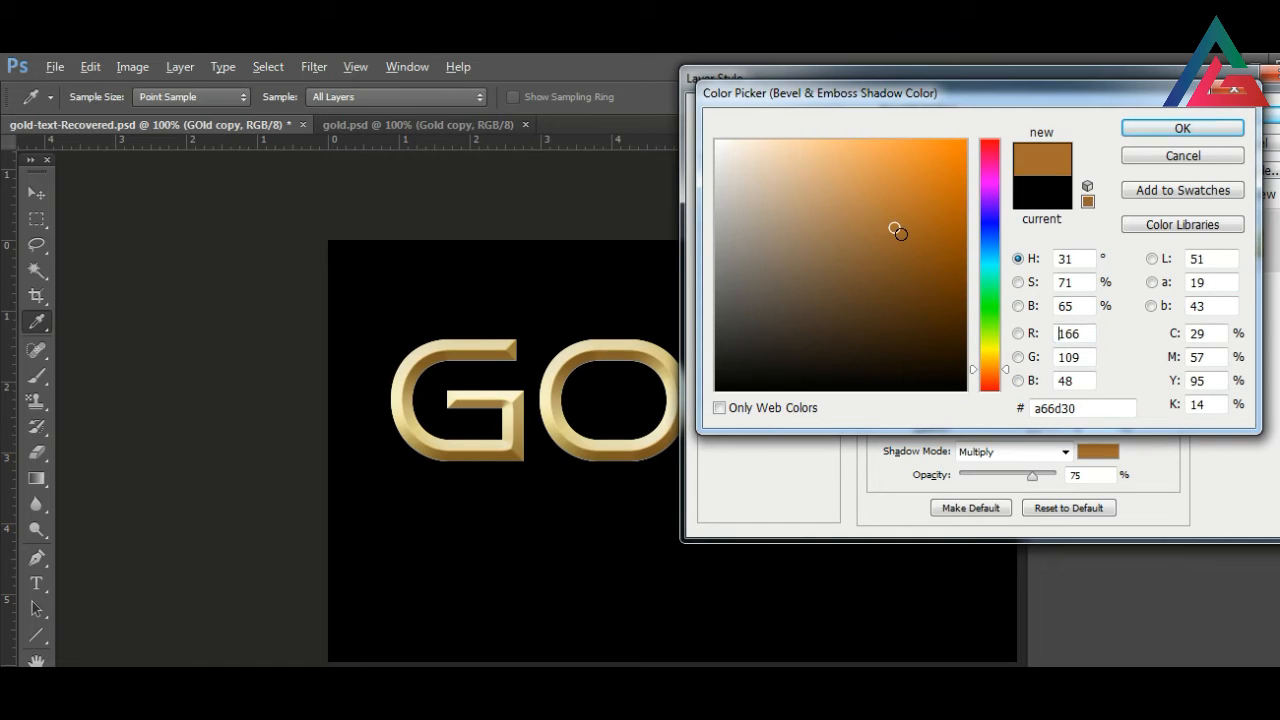
{"action": "left_click", "coordinate": [1183, 131]}
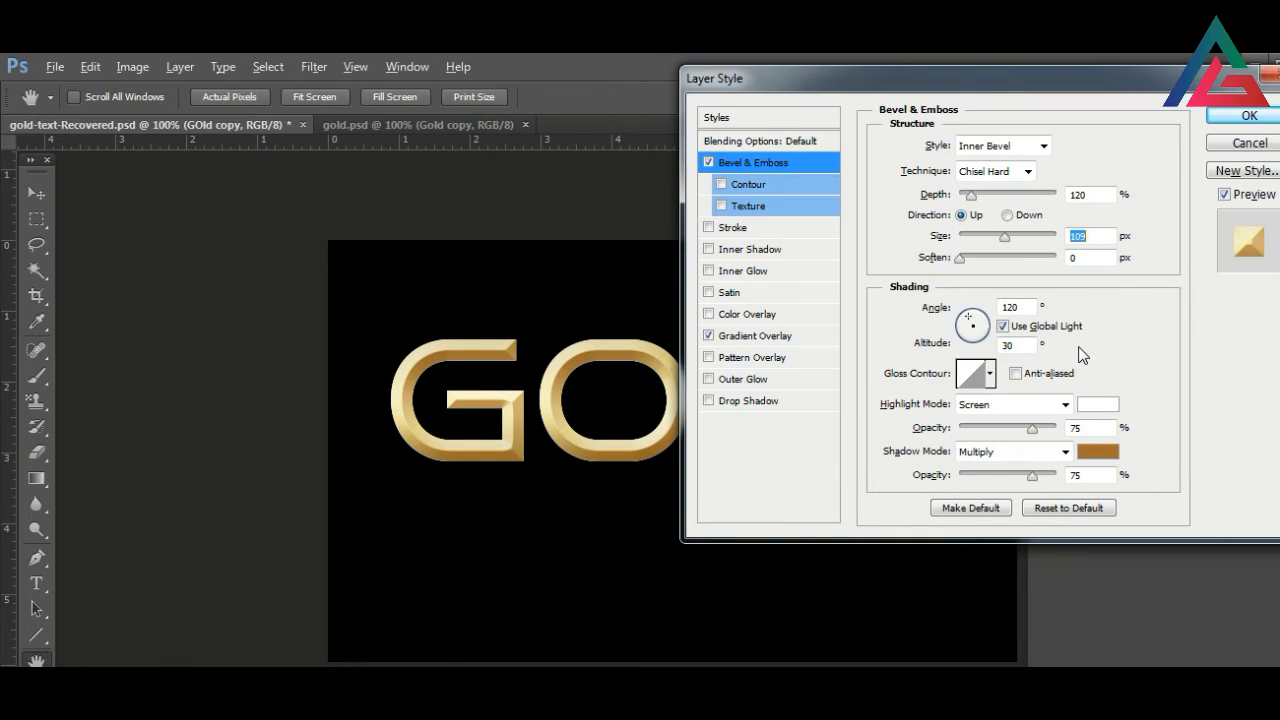
- Choose the double-peaked preset as the bevel's gloss contour and apply the layer style to the text copy
{"action": "left_click", "coordinate": [991, 373]}
{"action": "left_click", "coordinate": [945, 452]}
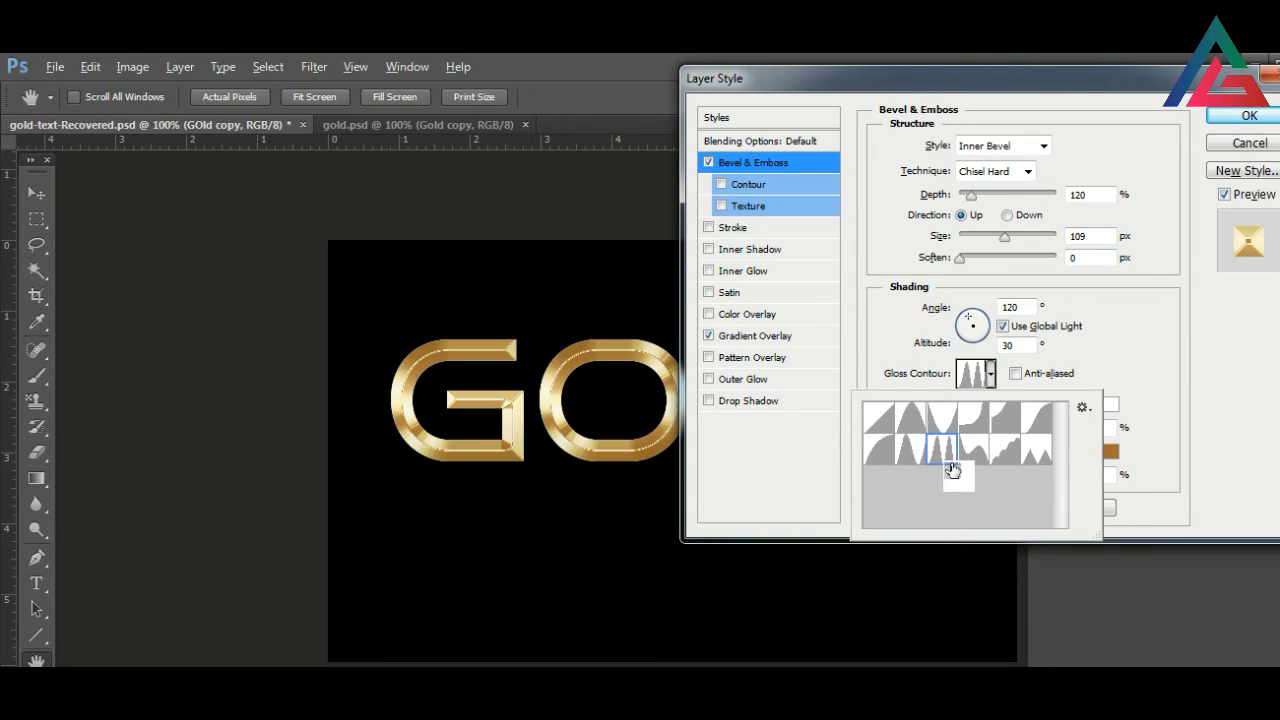
{"action": "left_click", "coordinate": [1232, 116]}
{"action": "left_click", "coordinate": [1232, 116]}
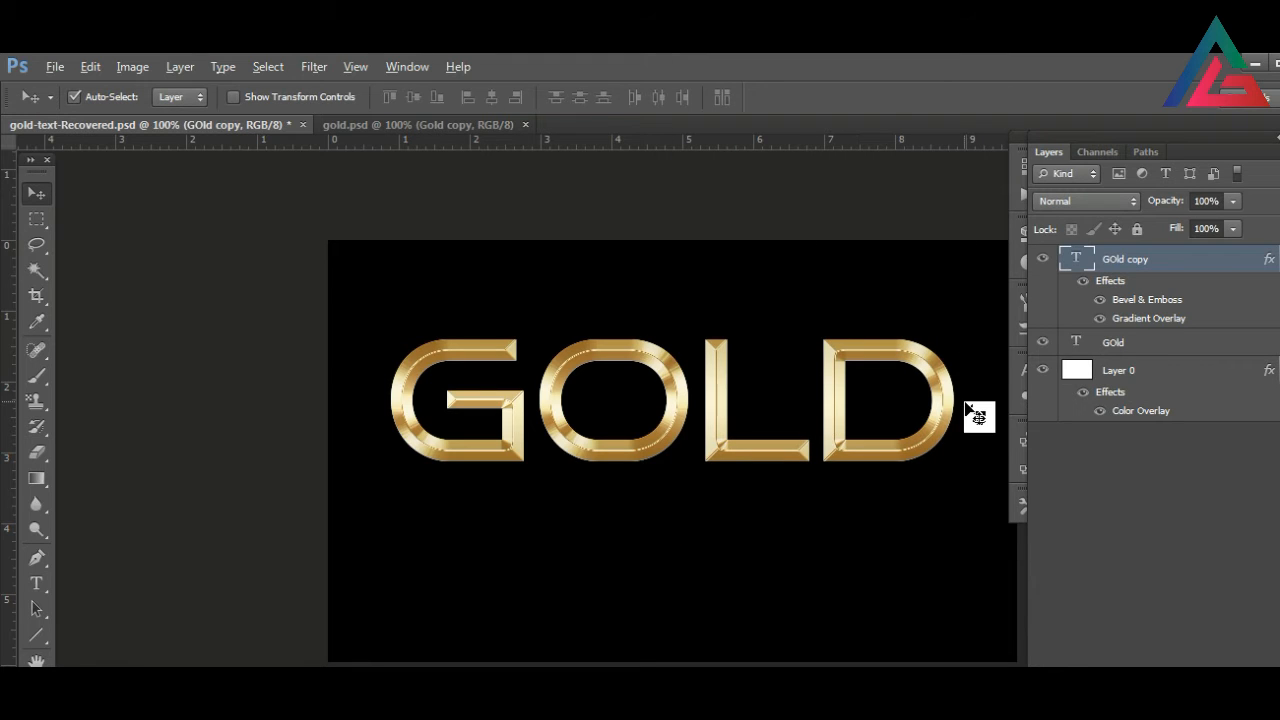
- Enable a Stroke on the original GOld text layer, set its fill type to Gradient, and open the gradient for editing
{"action": "double_click", "coordinate": [1172, 345]}
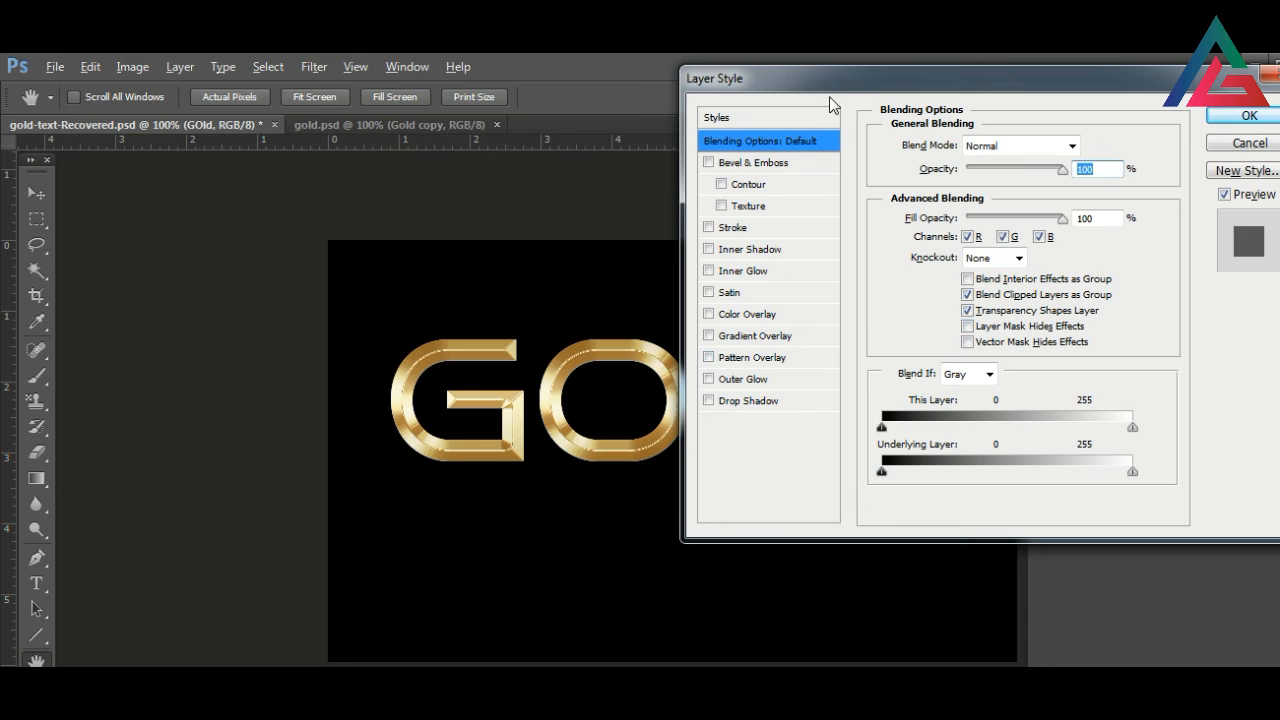
{"action": "left_click_drag", "start_coordinate": [844, 83], "coordinate": [787, 144]}
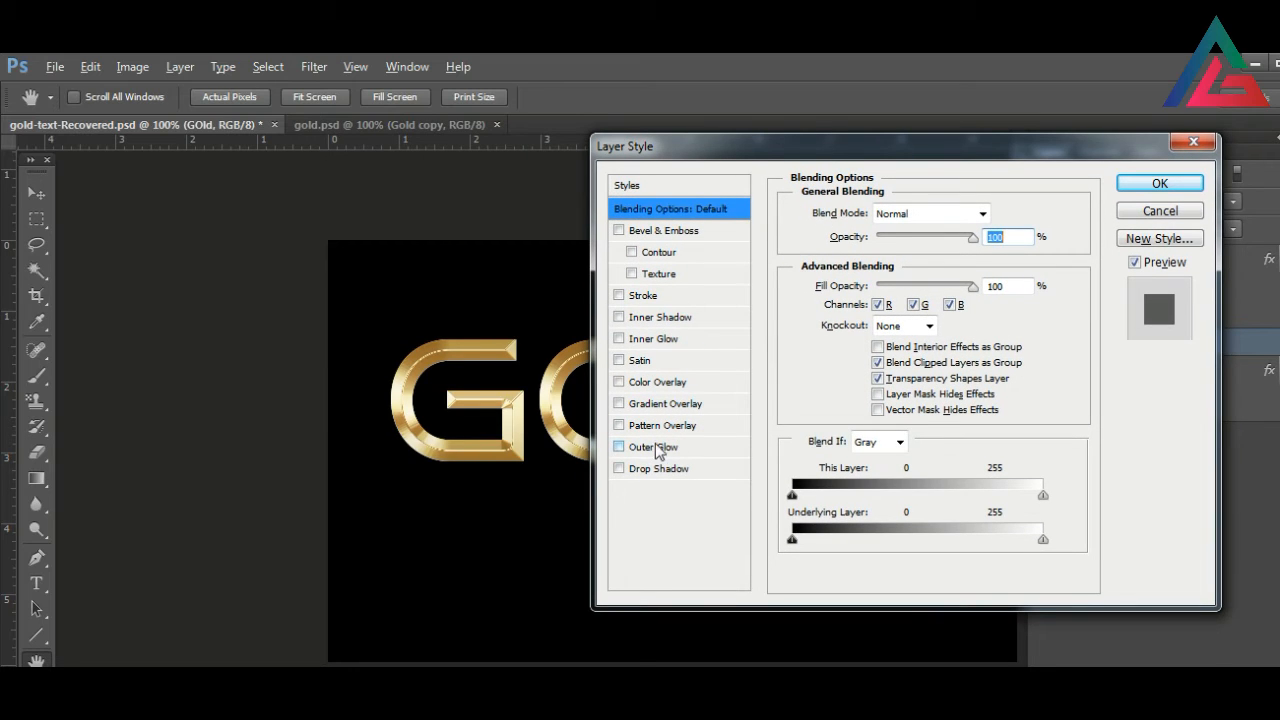
{"action": "left_click", "coordinate": [649, 297]}
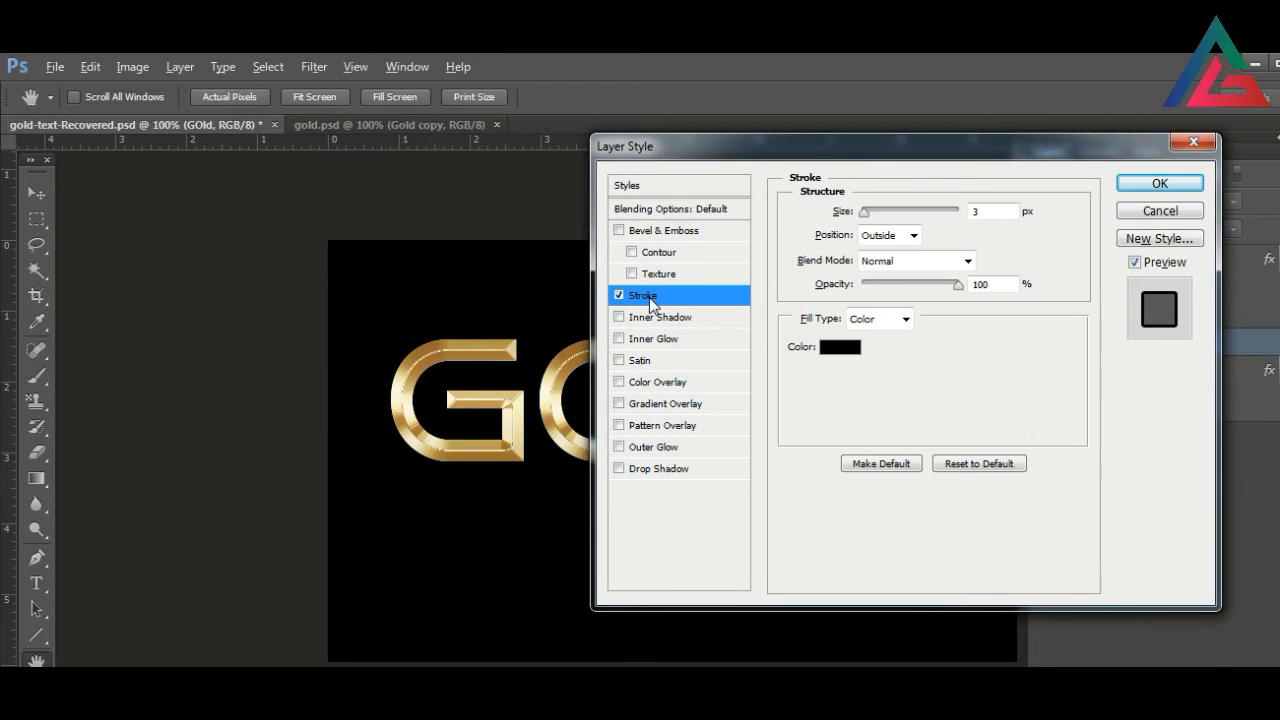
{"action": "left_click", "coordinate": [876, 318]}
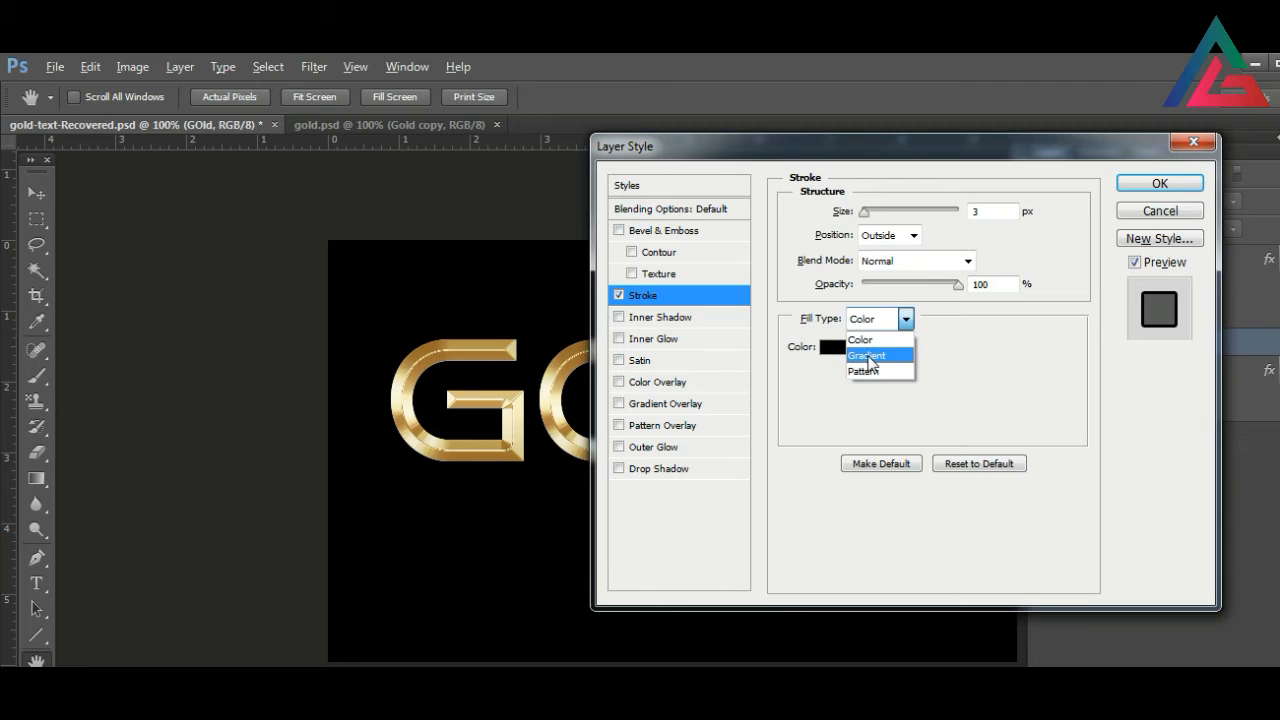
{"action": "left_click", "coordinate": [867, 355]}
{"action": "left_click", "coordinate": [869, 350]}
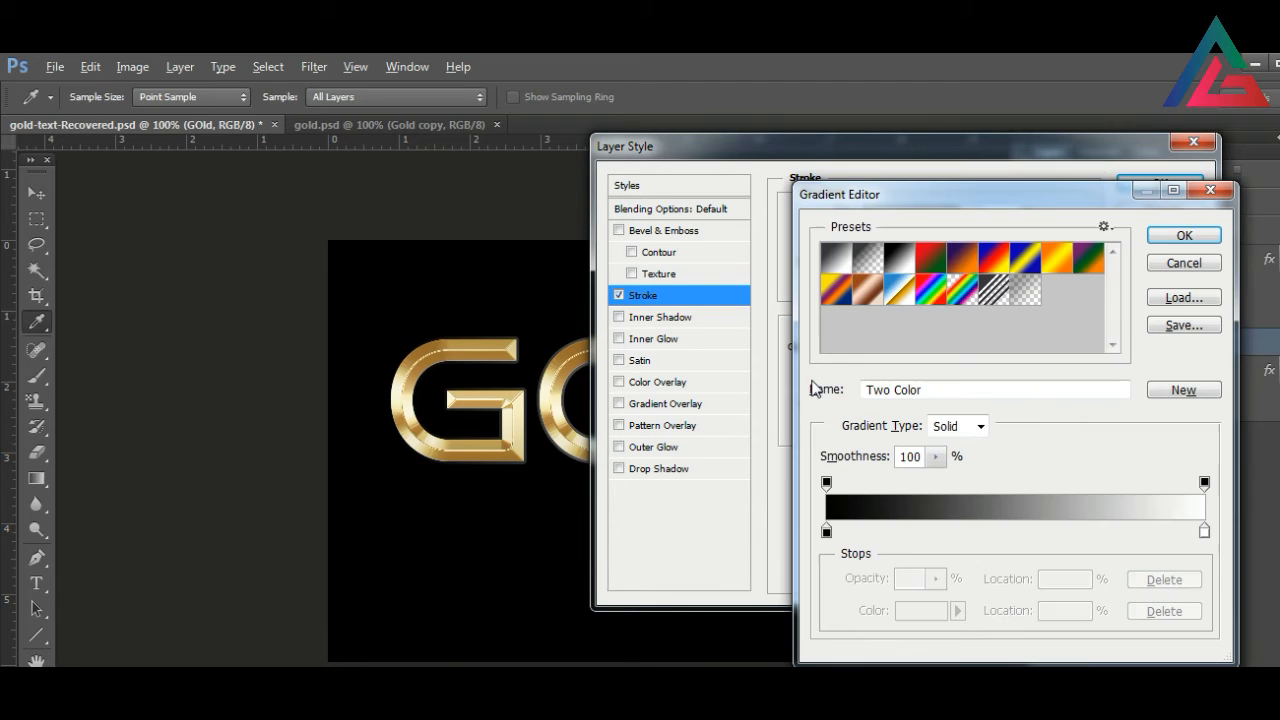
- Set both end stops of the stroke gradient to a golden brown sampled from the lettering, and apply the stroke
{"action": "left_click", "coordinate": [826, 532]}
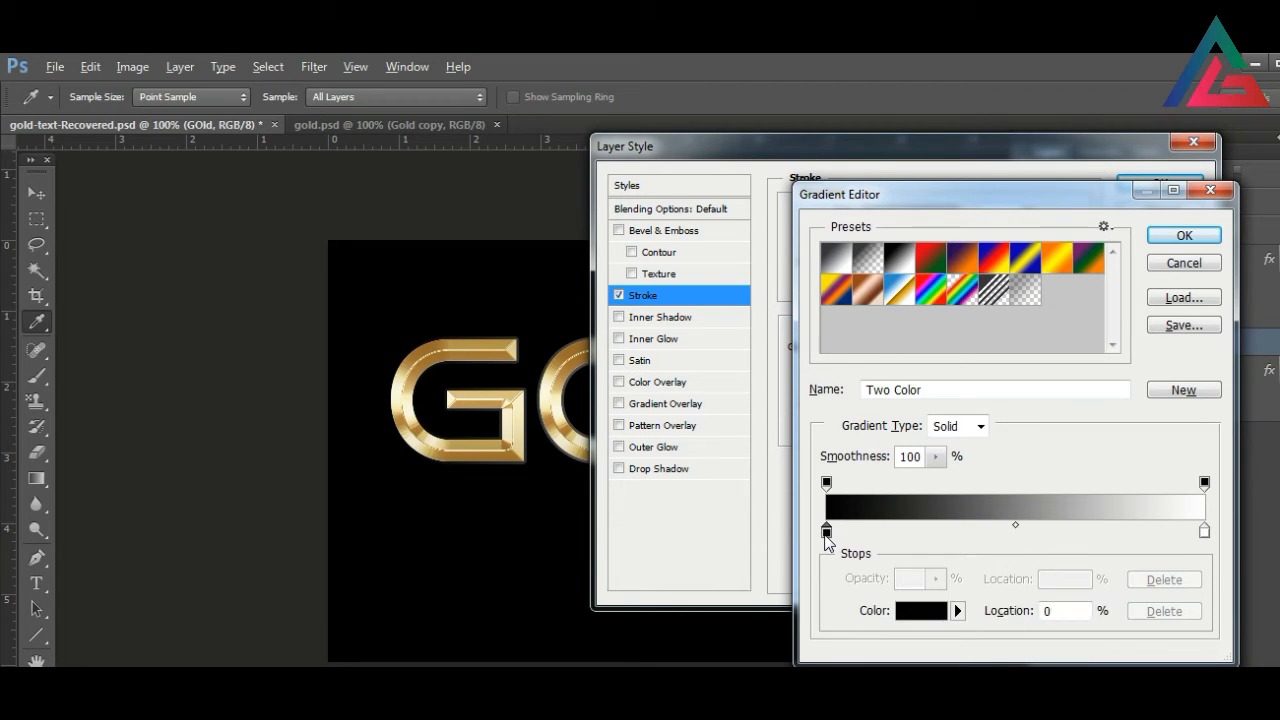
{"action": "left_click", "coordinate": [570, 370]}
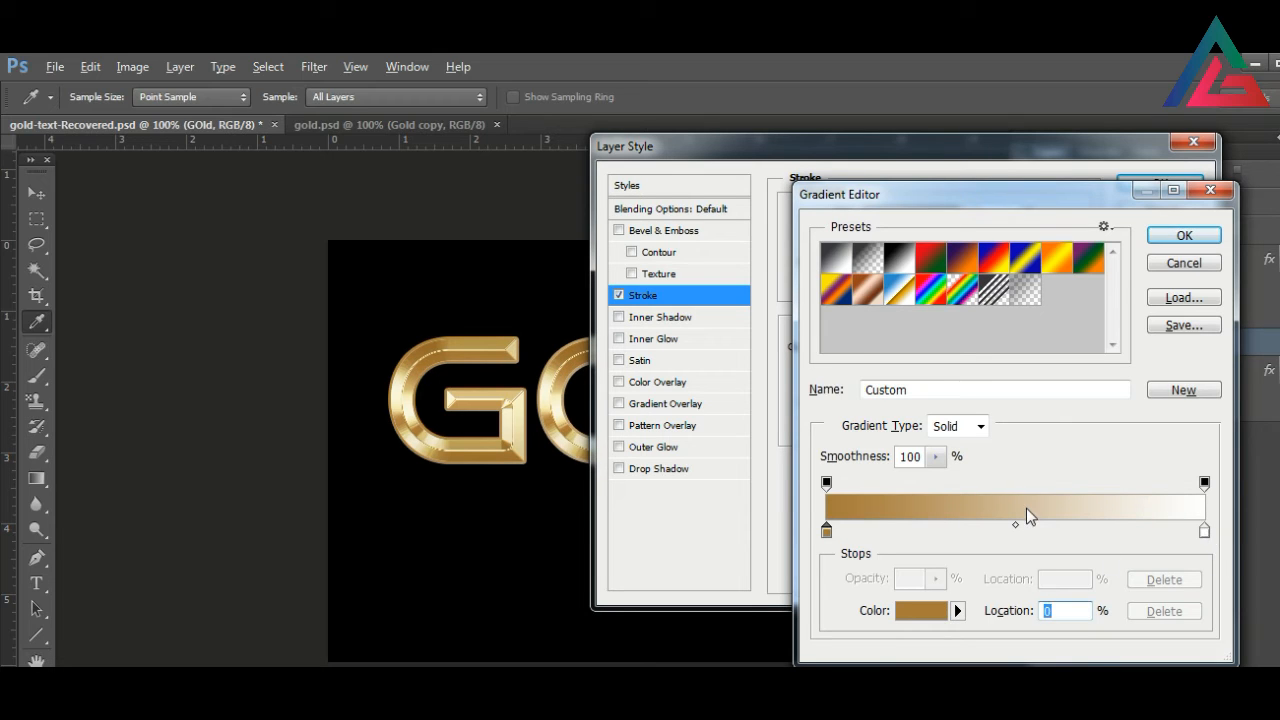
{"action": "left_click", "coordinate": [1204, 531]}
{"action": "left_click", "coordinate": [832, 521]}
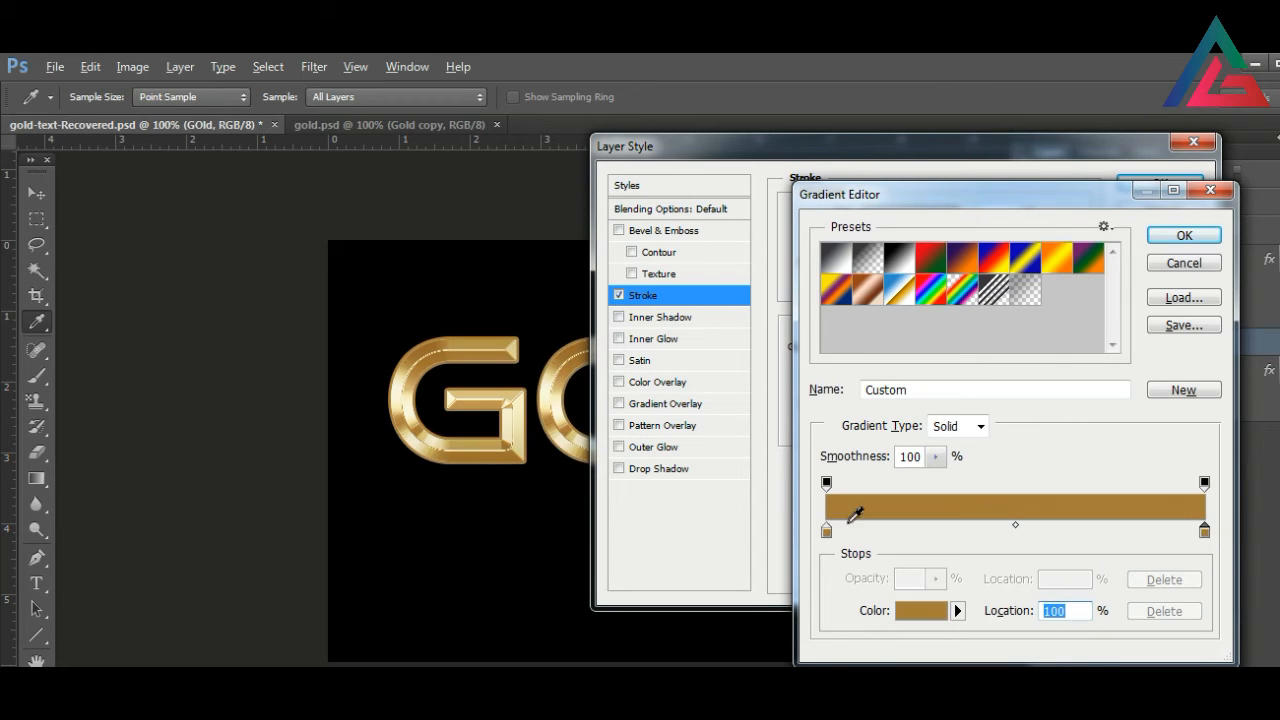
{"action": "left_click", "coordinate": [1182, 236]}
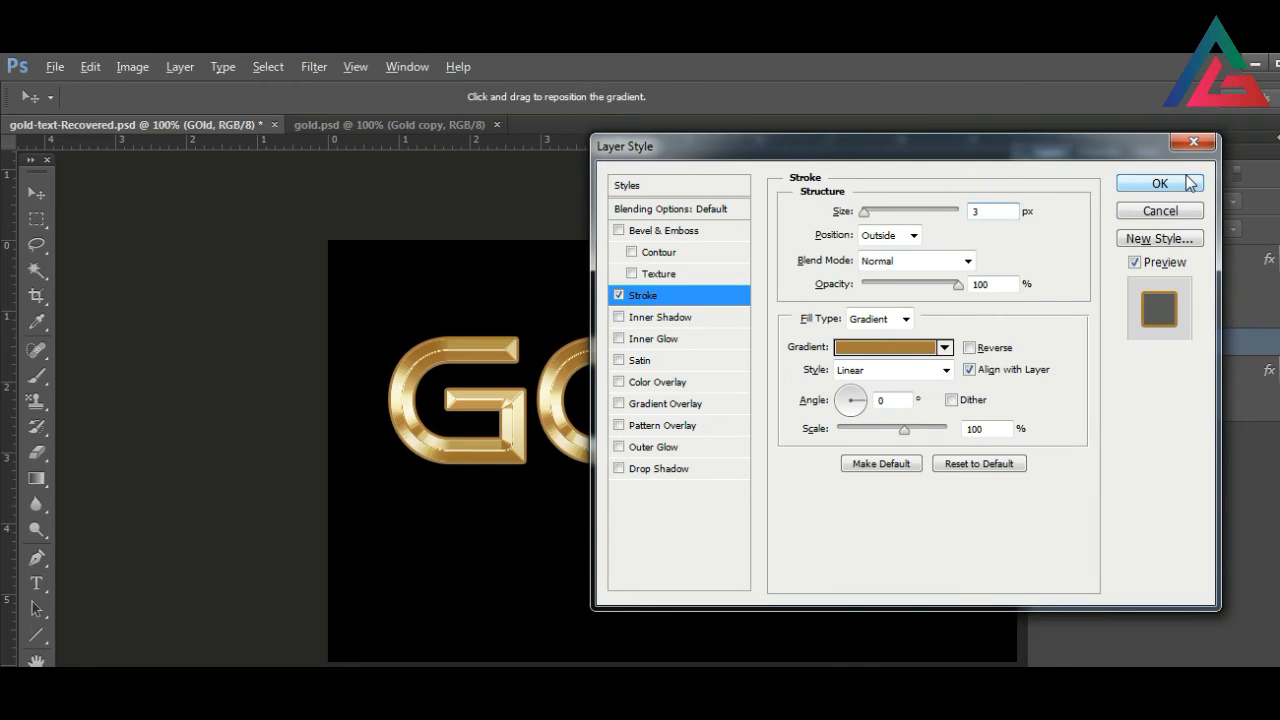
{"action": "left_click", "coordinate": [1160, 183]}
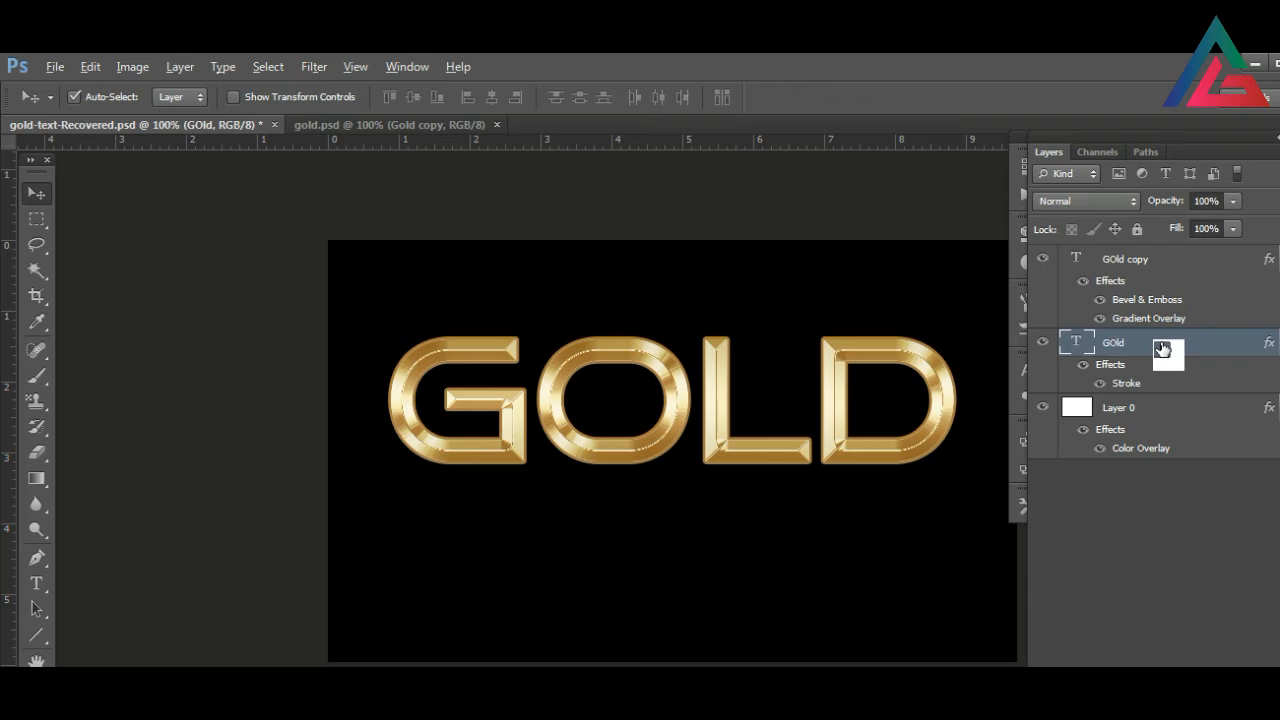
- Duplicate the GOld copy layer with its effects and rasterize the type of the duplicate
{"action": "left_click_drag", "start_coordinate": [1162, 348], "coordinate": [1182, 357]}
{"action": "left_click_drag", "start_coordinate": [1182, 357], "coordinate": [1142, 360]}
{"action": "left_click_drag", "start_coordinate": [1142, 360], "coordinate": [1168, 276]}
{"action": "key", "text": "ctrl+j"}
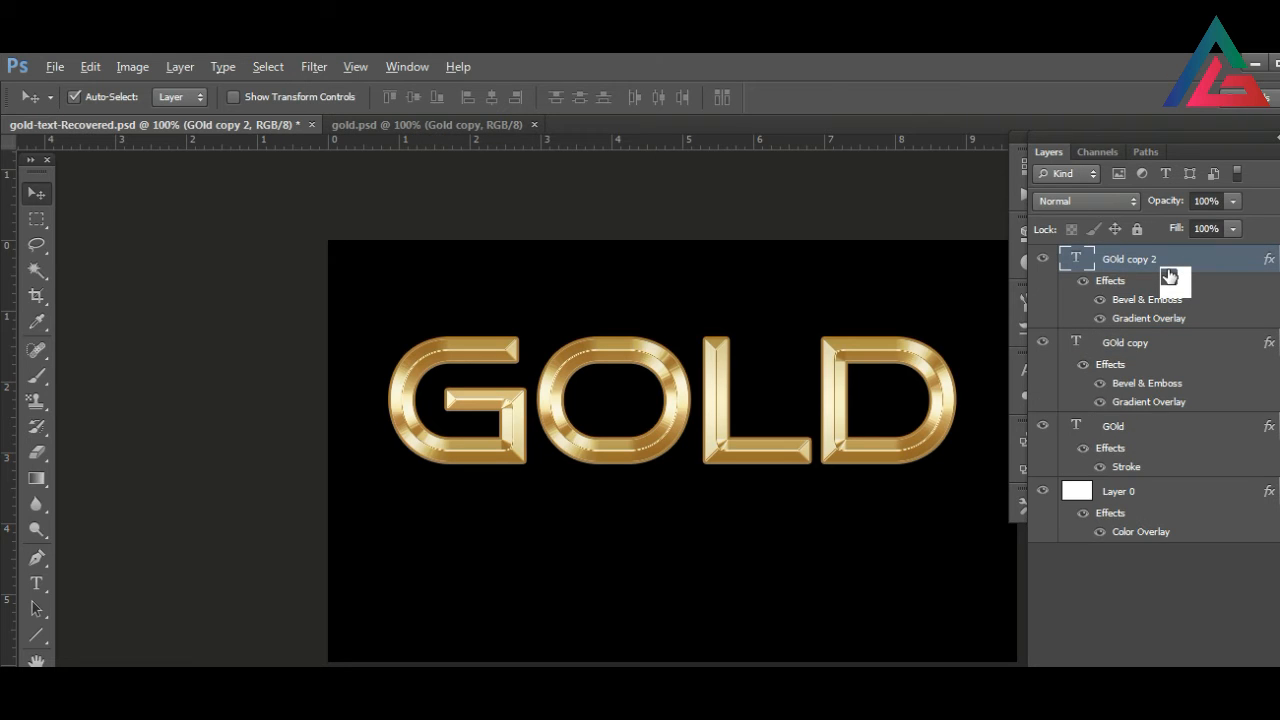
{"action": "right_click", "coordinate": [1169, 276]}
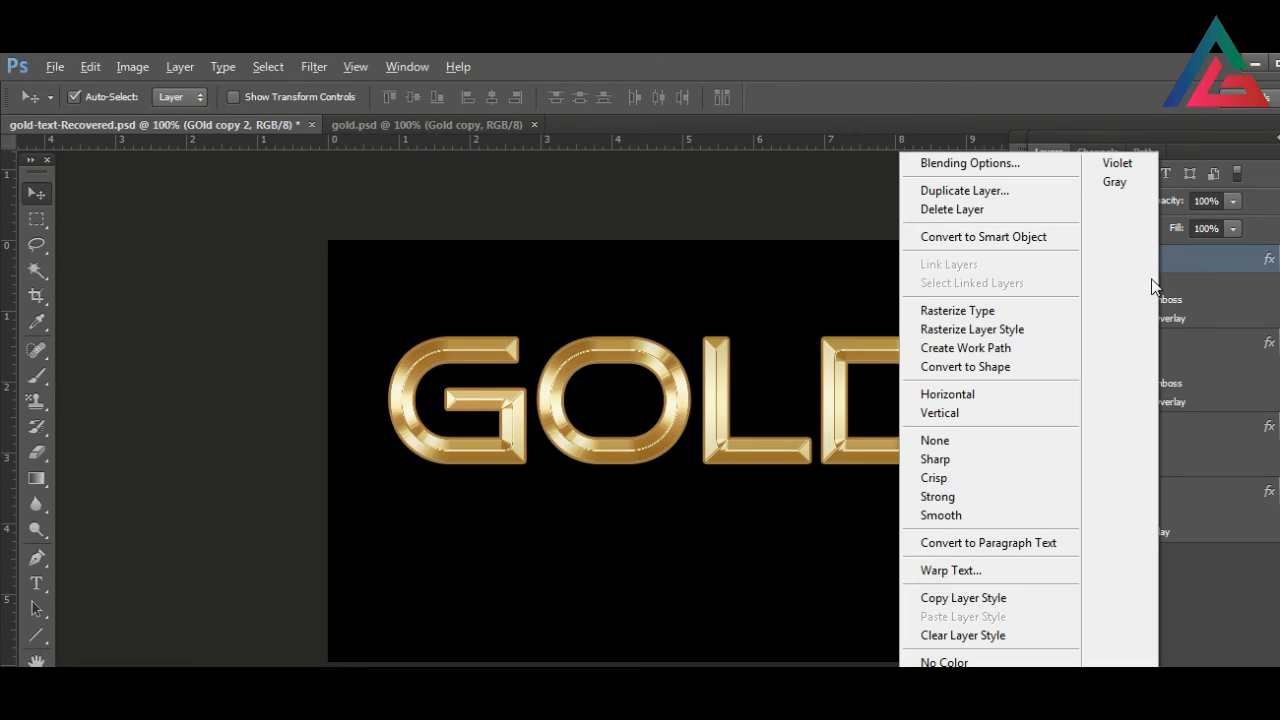
{"action": "left_click", "coordinate": [985, 312]}
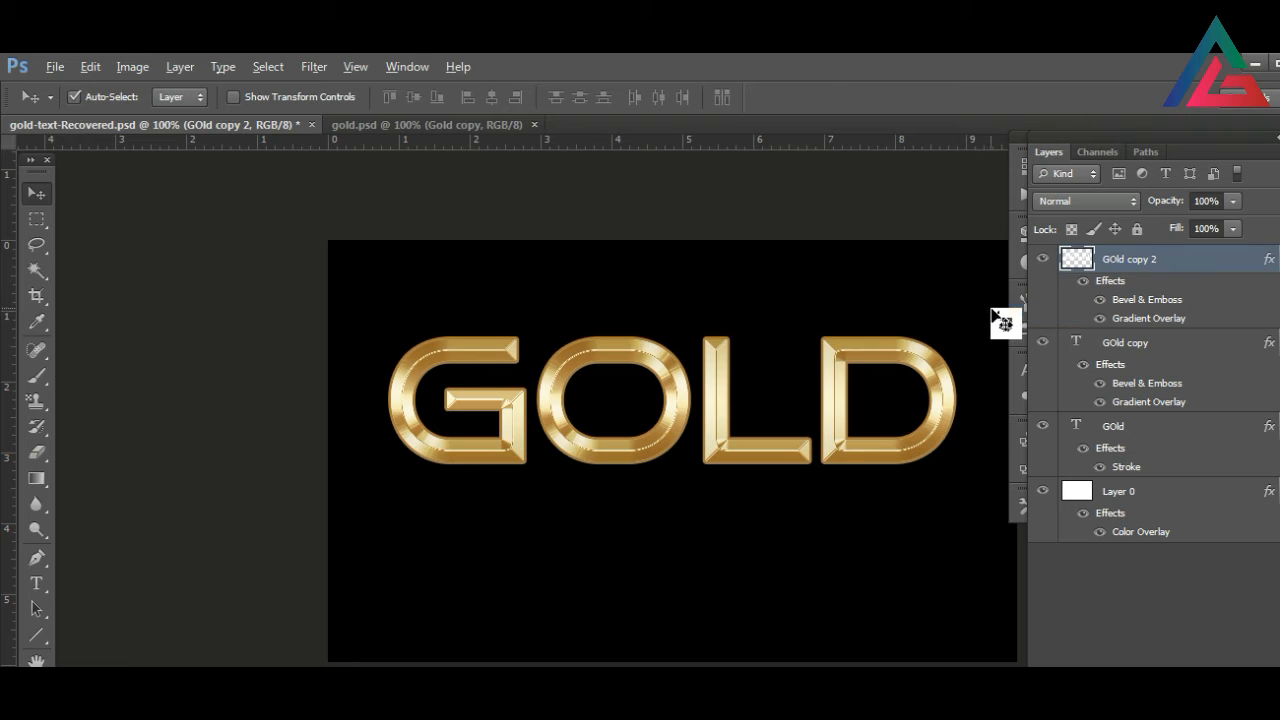
- Flip the rasterized text duplicate vertically with Free Transform
{"action": "key", "text": "ctrl+t"}
{"action": "right_click", "coordinate": [850, 378]}
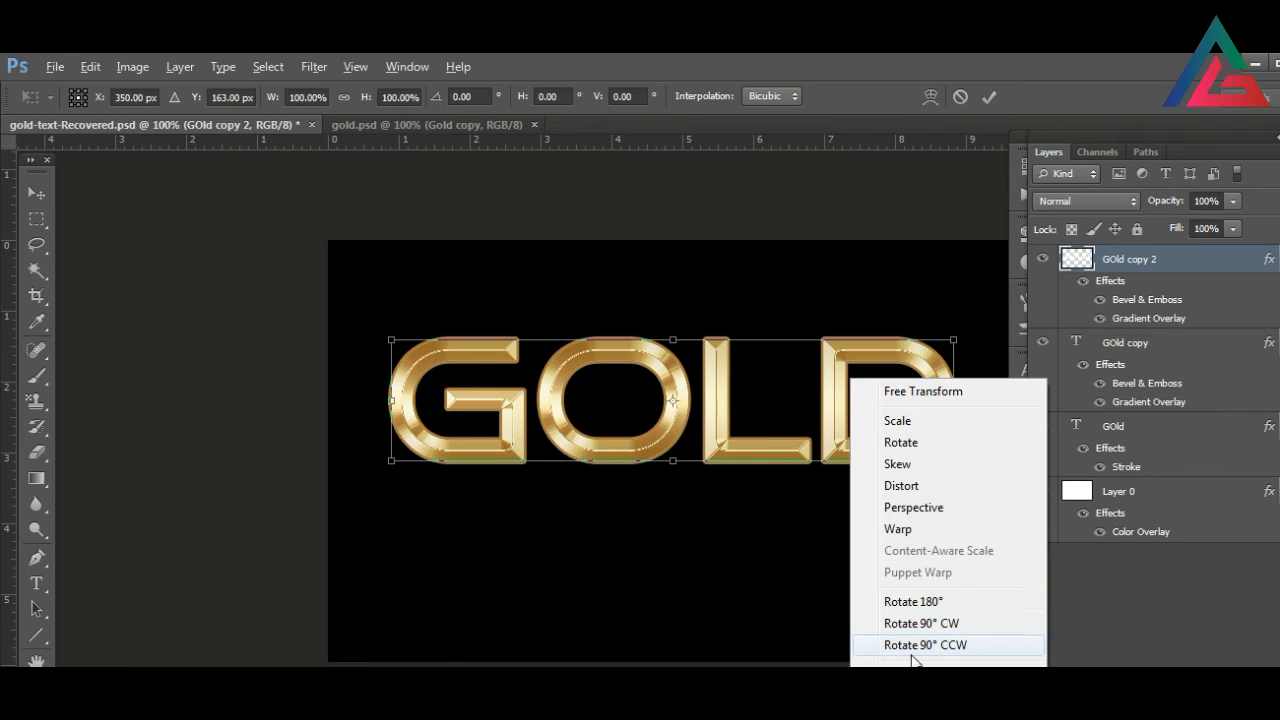
{"action": "left_click", "coordinate": [870, 425]}
{"action": "right_click", "coordinate": [866, 362]}
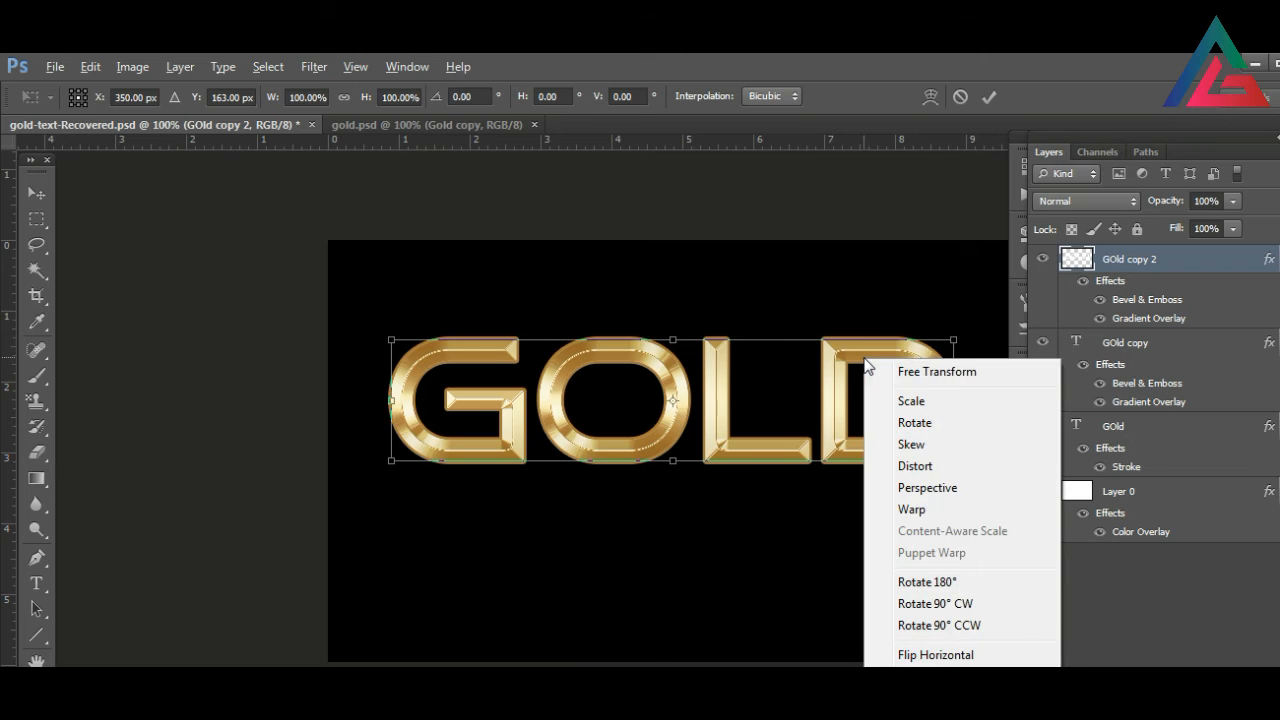
{"action": "left_click", "coordinate": [890, 284]}
{"action": "right_click", "coordinate": [851, 358]}
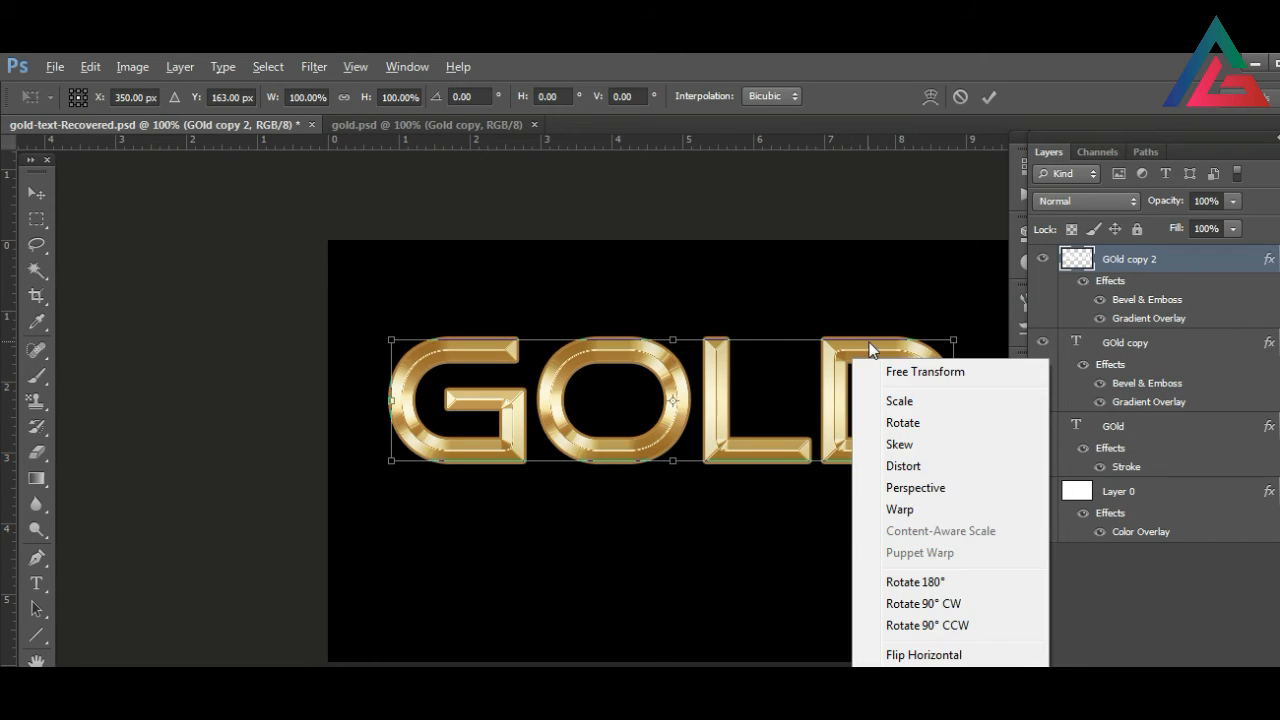
{"action": "left_click", "coordinate": [871, 342]}
{"action": "right_click", "coordinate": [871, 342]}
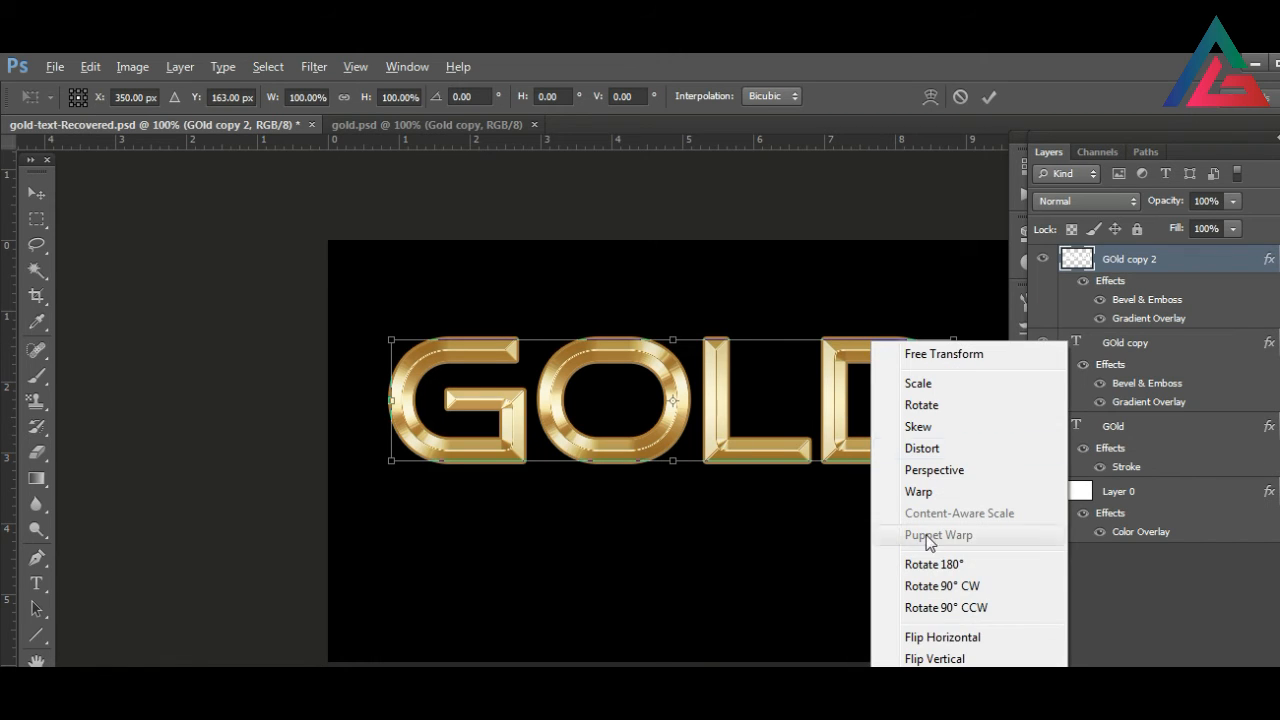
{"action": "left_click", "coordinate": [920, 659]}
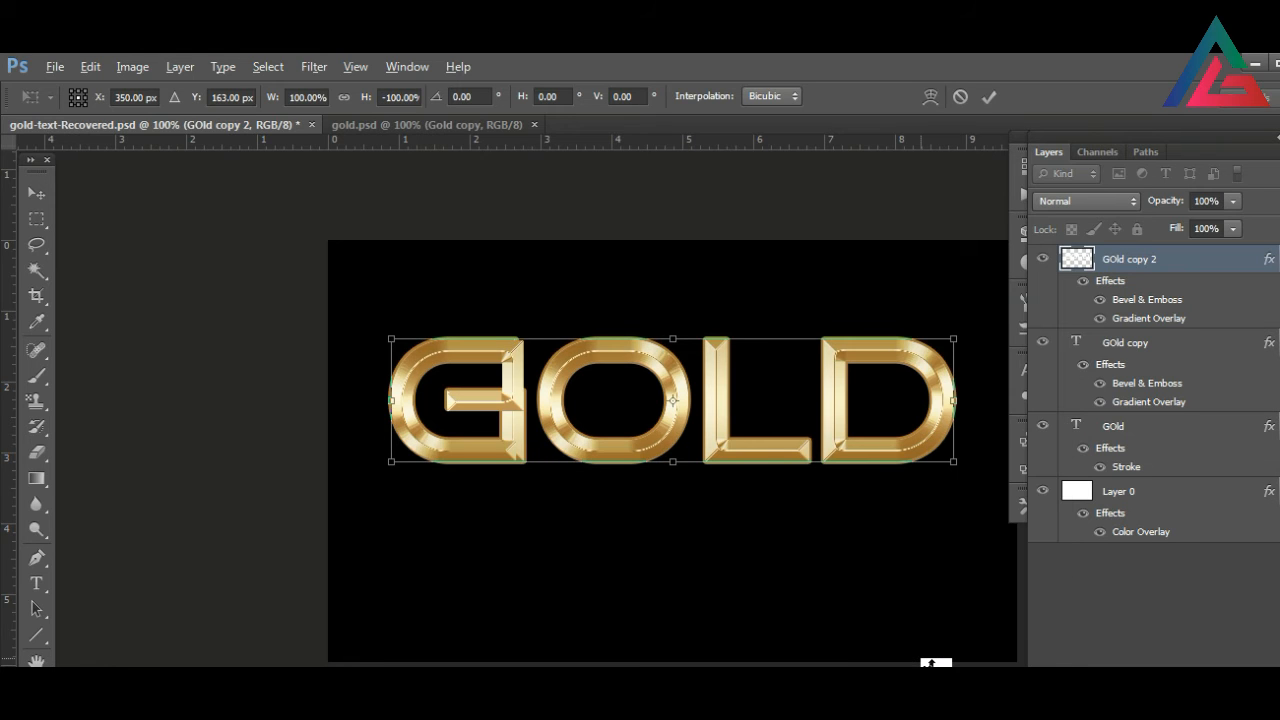
- Move the flipped duplicate straight down until its upper edge meets the base of the original word, and commit the transform
{"action": "key", "text": "shift+Down"}
{"action": "key", "text": "shift+Down"}
{"action": "key", "text": "shift+Down"}
{"action": "key", "text": "shift+Down"}
{"action": "key", "text": "shift+Down"}
{"action": "key", "text": "shift+Down"}
{"action": "key", "text": "shift+Down"}
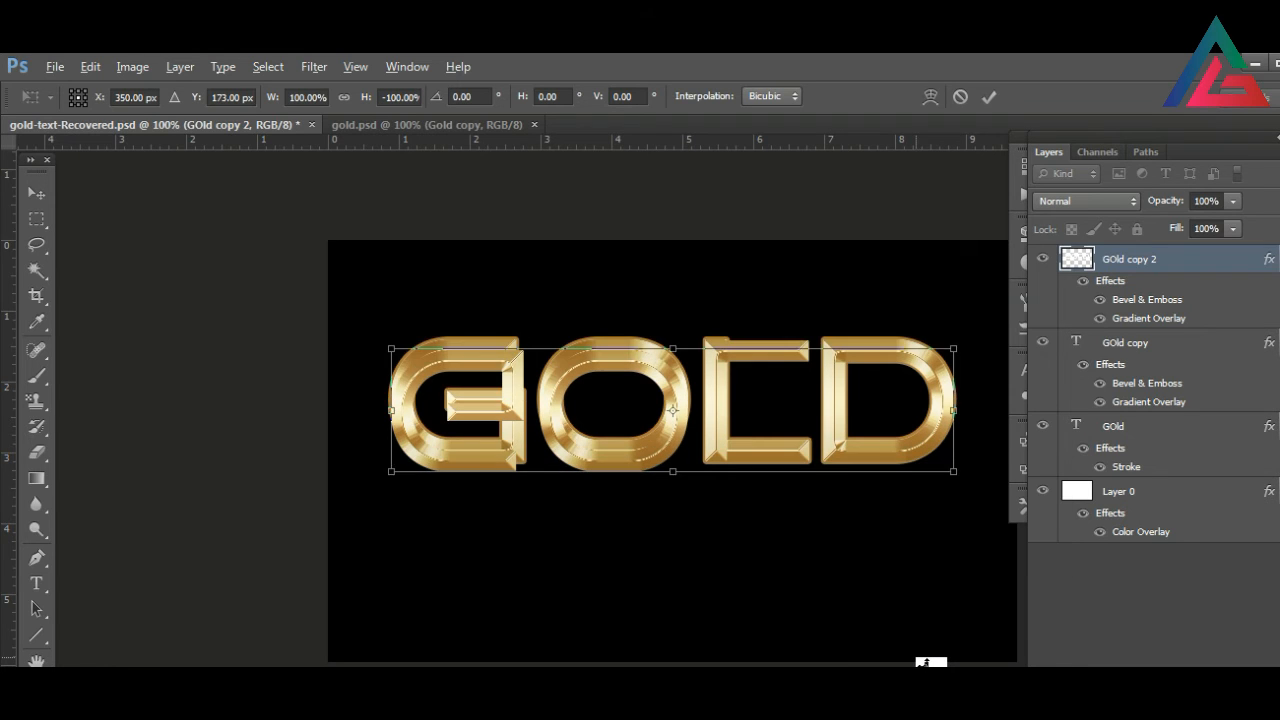
{"action": "key", "text": "shift+Down"}
{"action": "key", "text": "shift+Down"}
{"action": "key", "text": "shift+Down"}
{"action": "key", "text": "shift+Down"}
{"action": "key", "text": "shift+Down"}
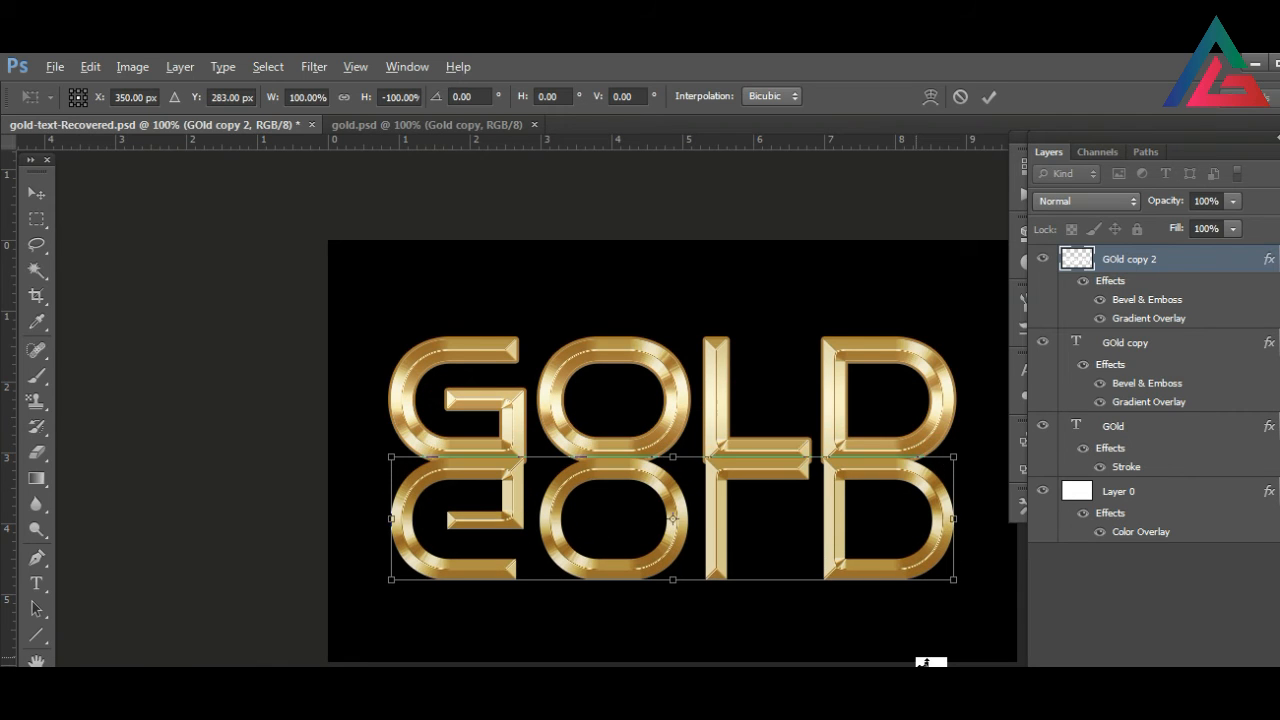
{"action": "key", "text": "shift+Down"}
{"action": "key", "text": "Up"}
{"action": "key", "text": "Up"}
{"action": "key", "text": "Up"}
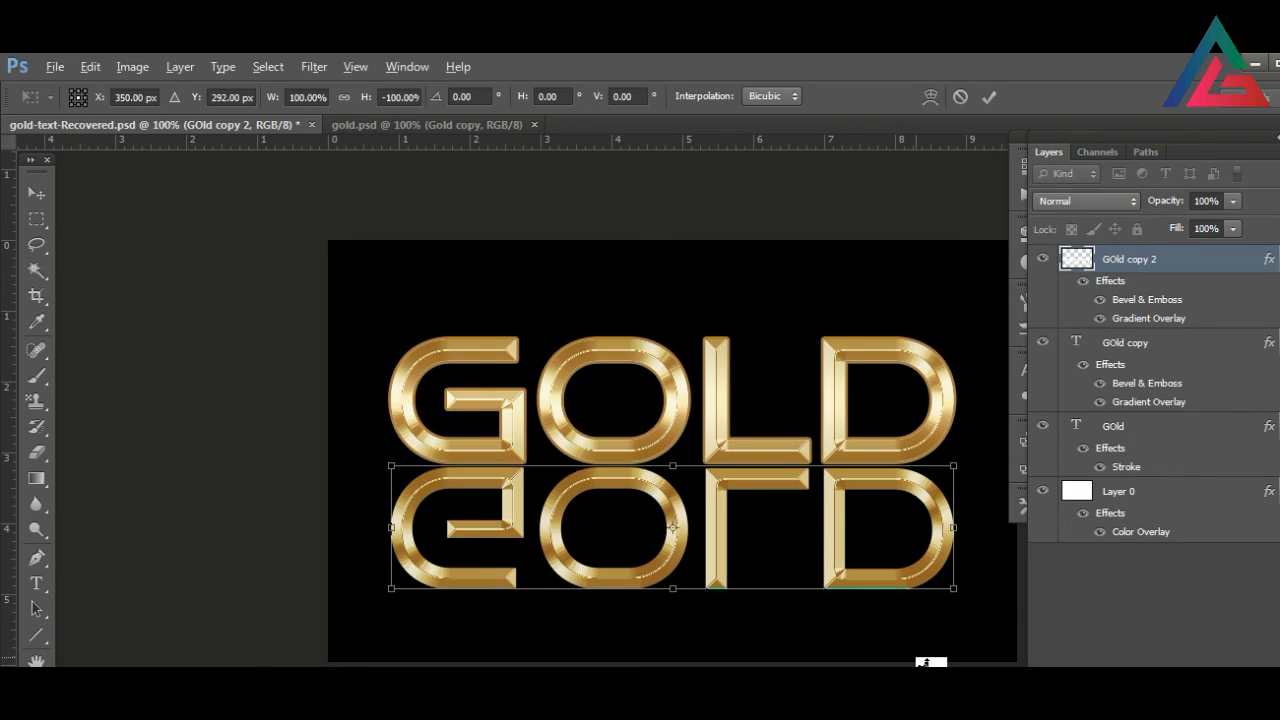
{"action": "key", "text": "Return"}
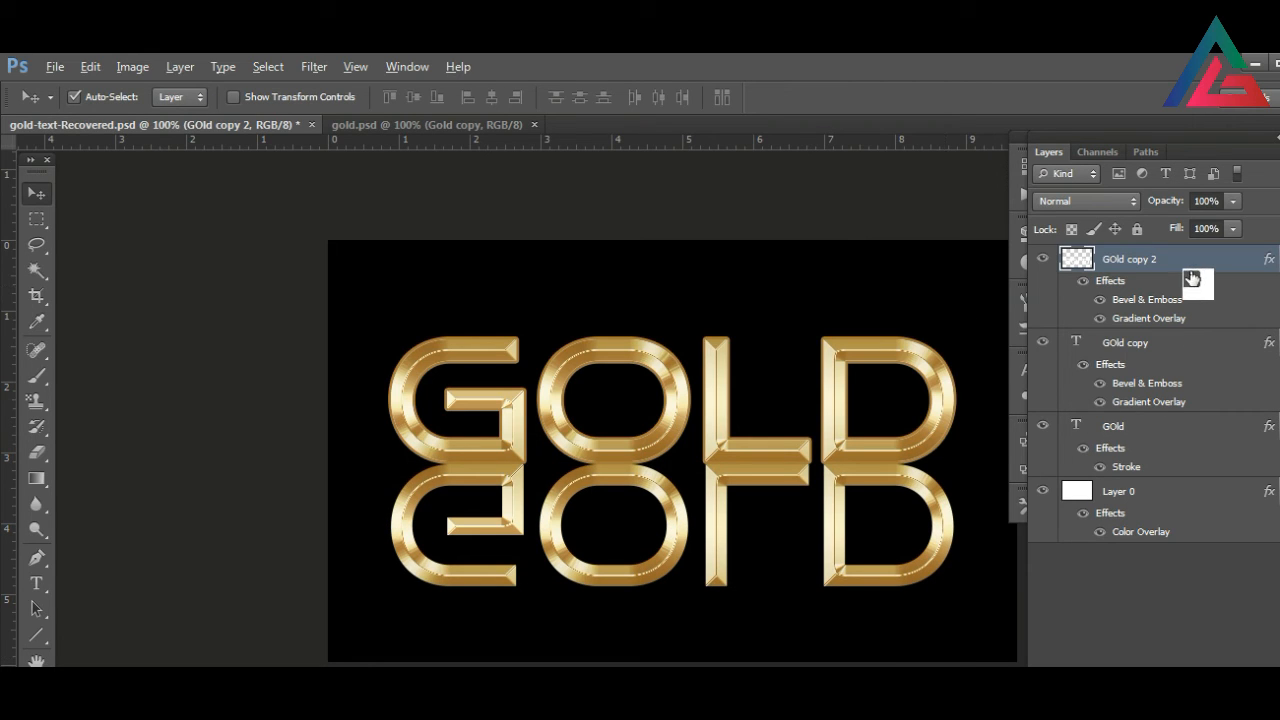
- Make a rectangular selection across the full canvas width over the reflection's lower half and feather it by 5 pixels
{"action": "left_click", "coordinate": [36, 219]}
{"action": "left_click_drag", "start_coordinate": [329, 525], "coordinate": [1017, 661]}
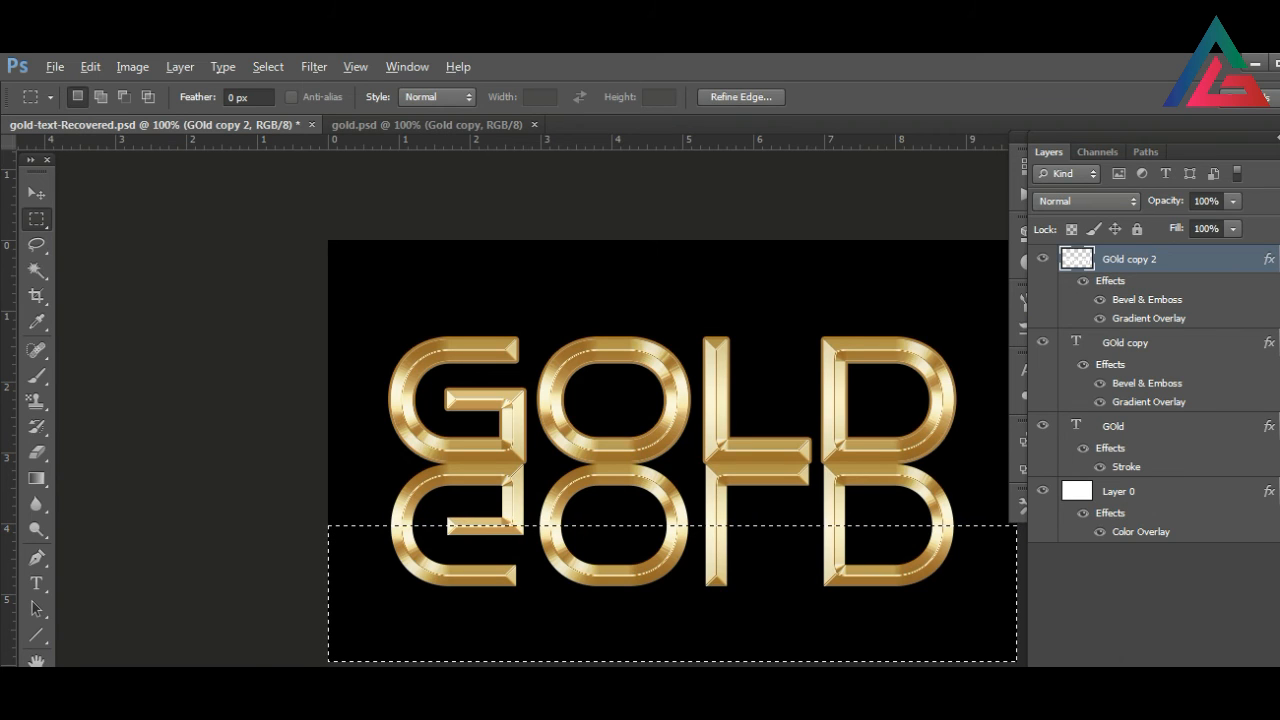
{"action": "key", "text": "shift+F6"}
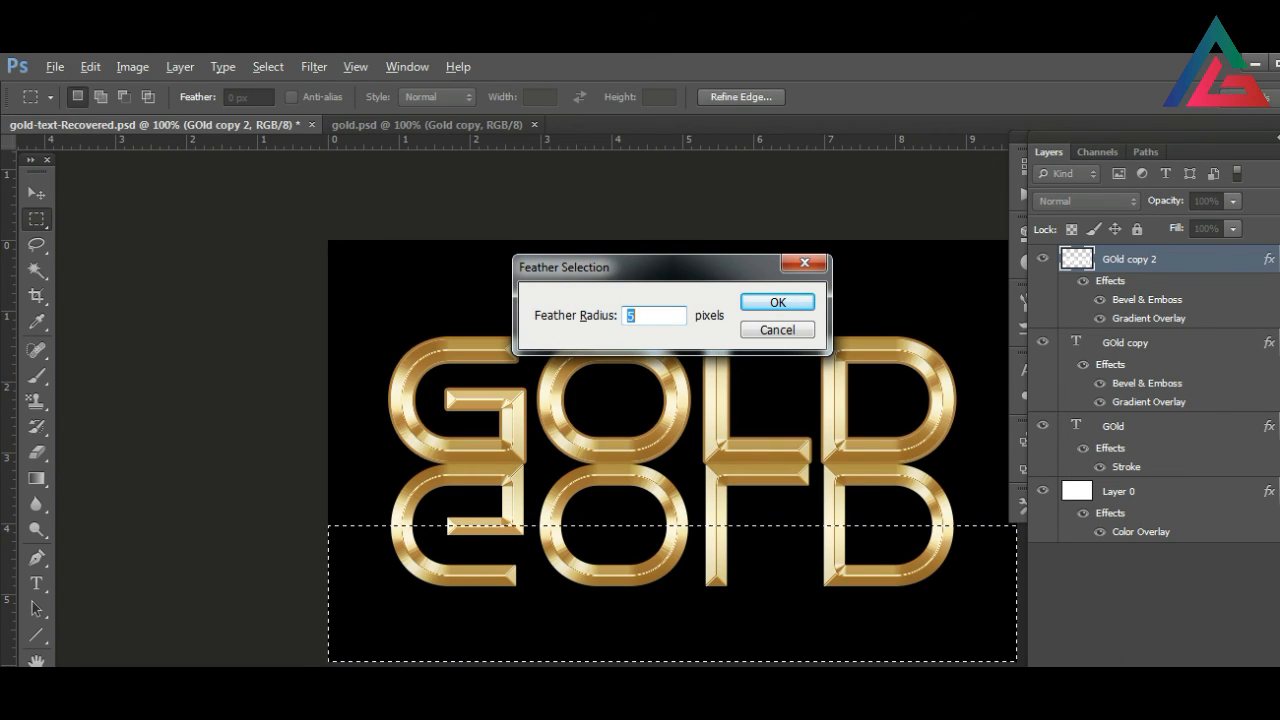
{"action": "left_click", "coordinate": [776, 309]}
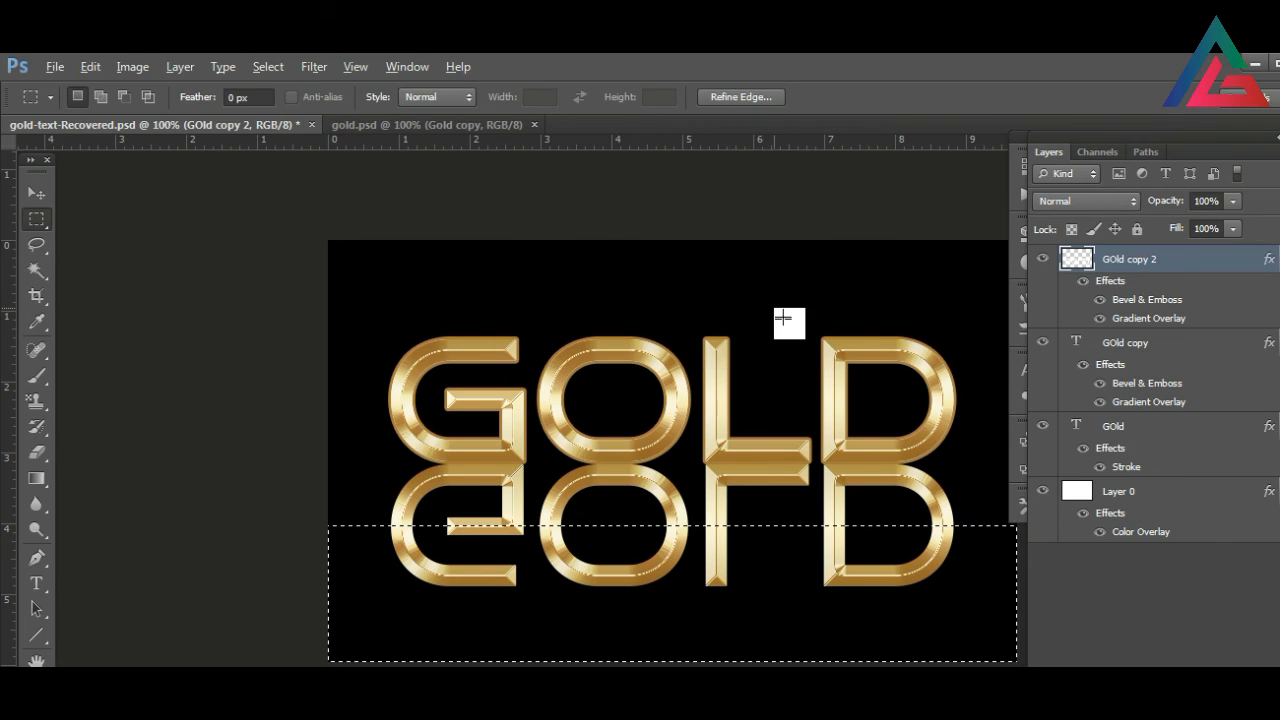
- Try deleting the selected lower half of the reflection and undo the deletion
{"action": "key", "text": "Delete"}
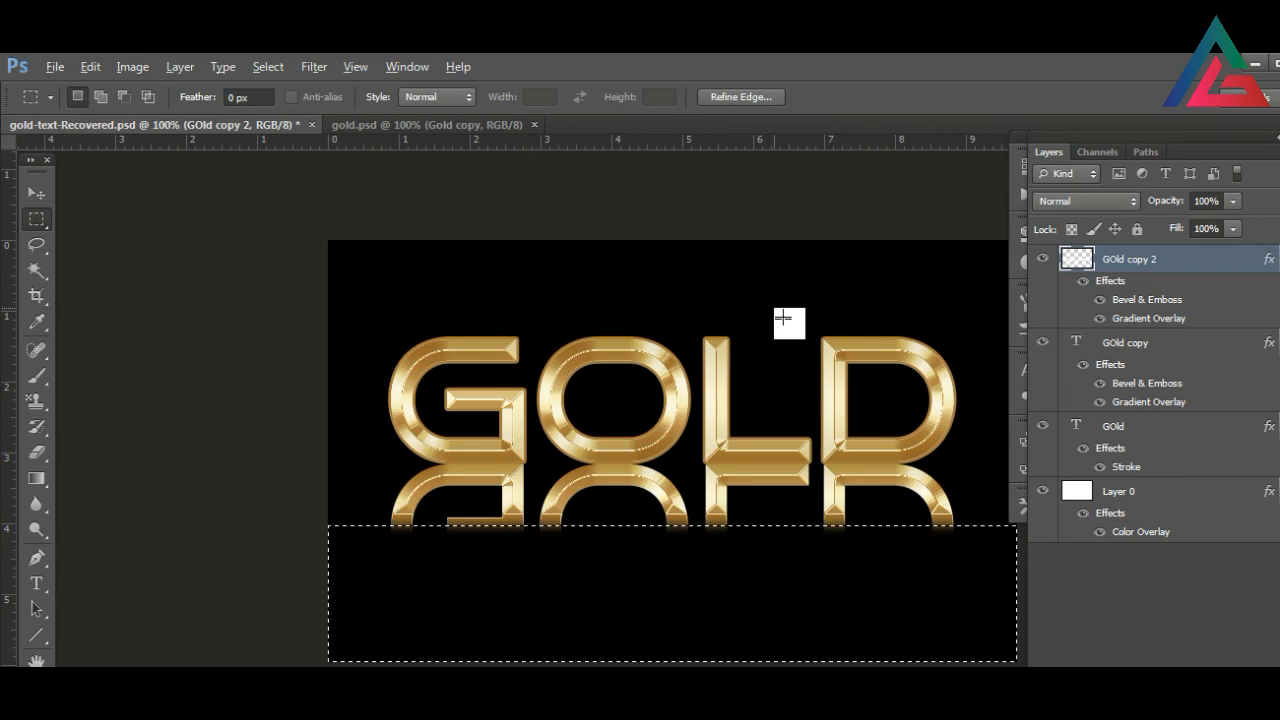
{"action": "key", "text": "ctrl+z"}
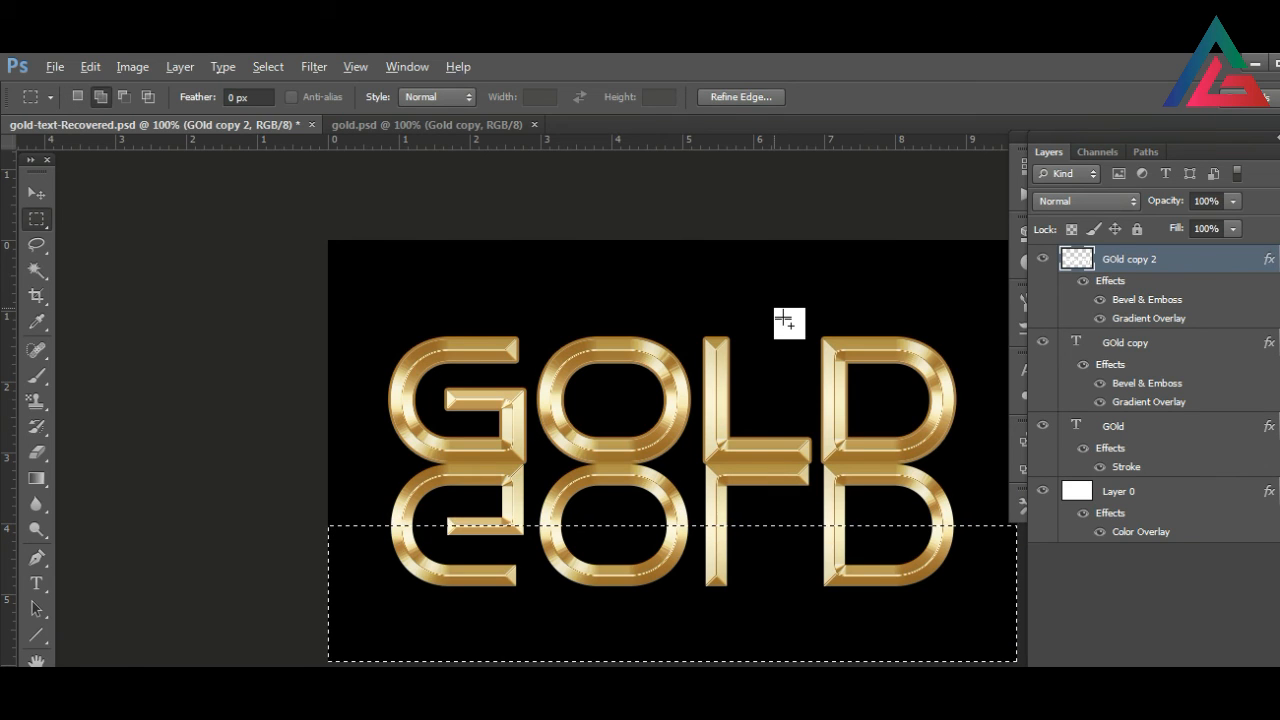
- Feather the selection by another 40 pixels, try deleting the reflection's lower half with it, and undo only the deletion
{"action": "key", "text": "shift+F6"}
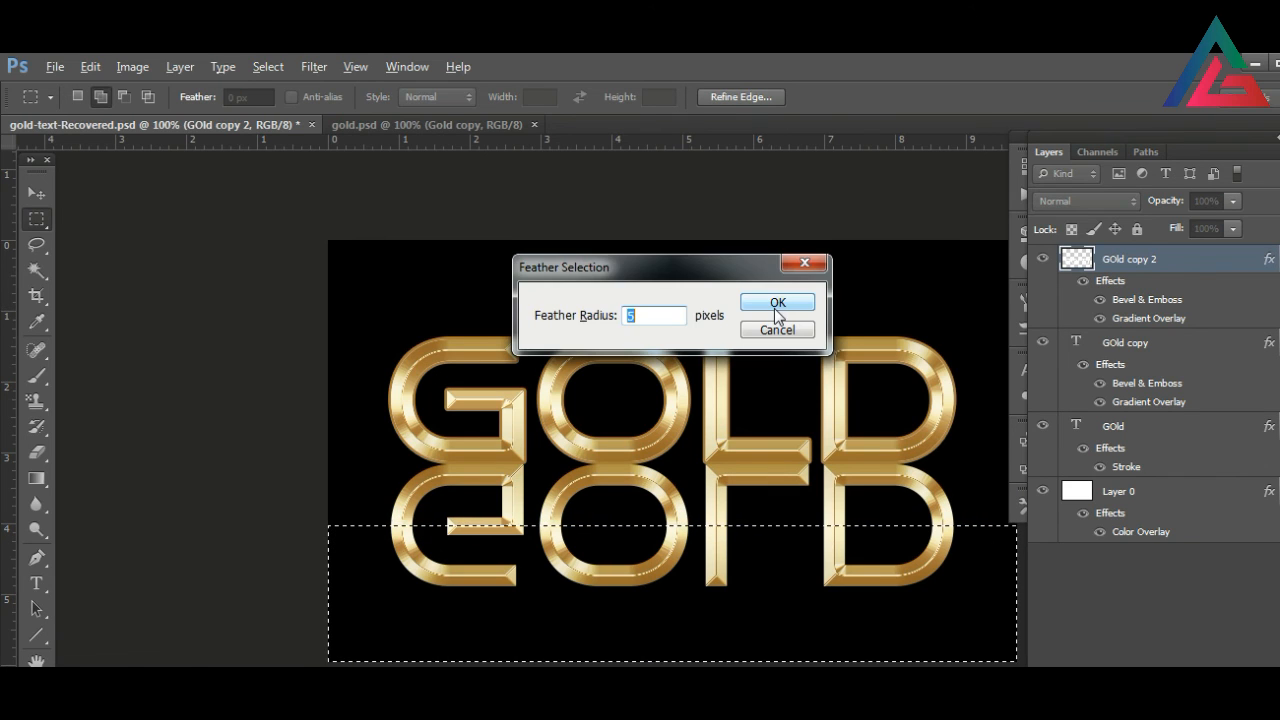
{"action": "type", "text": "40"}
{"action": "key", "text": "Return"}
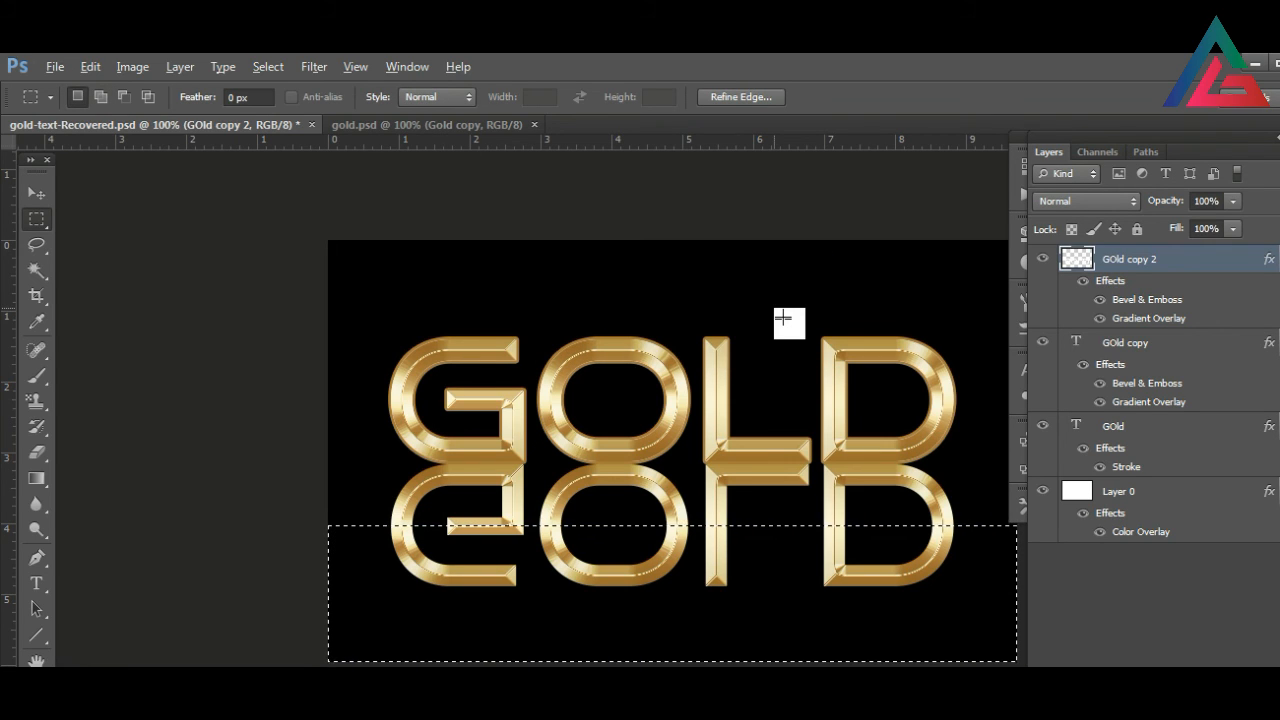
{"action": "key", "text": "Delete"}
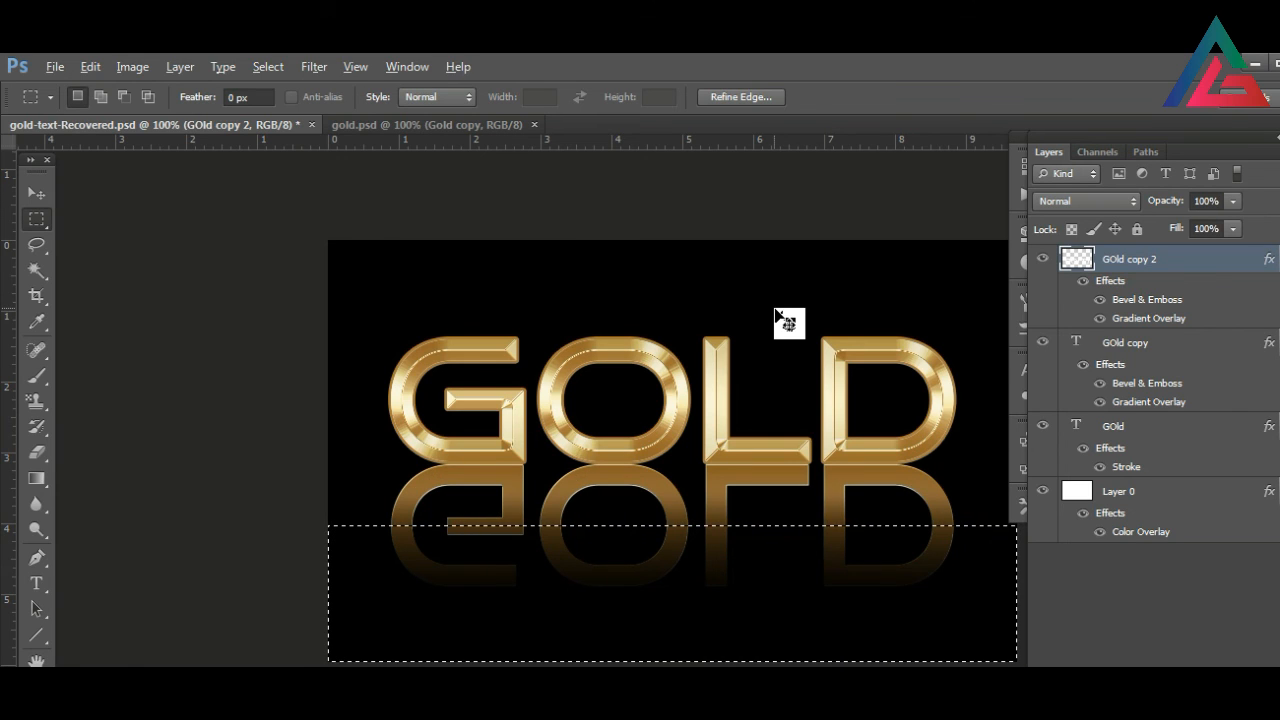
{"action": "key", "text": "ctrl+z"}
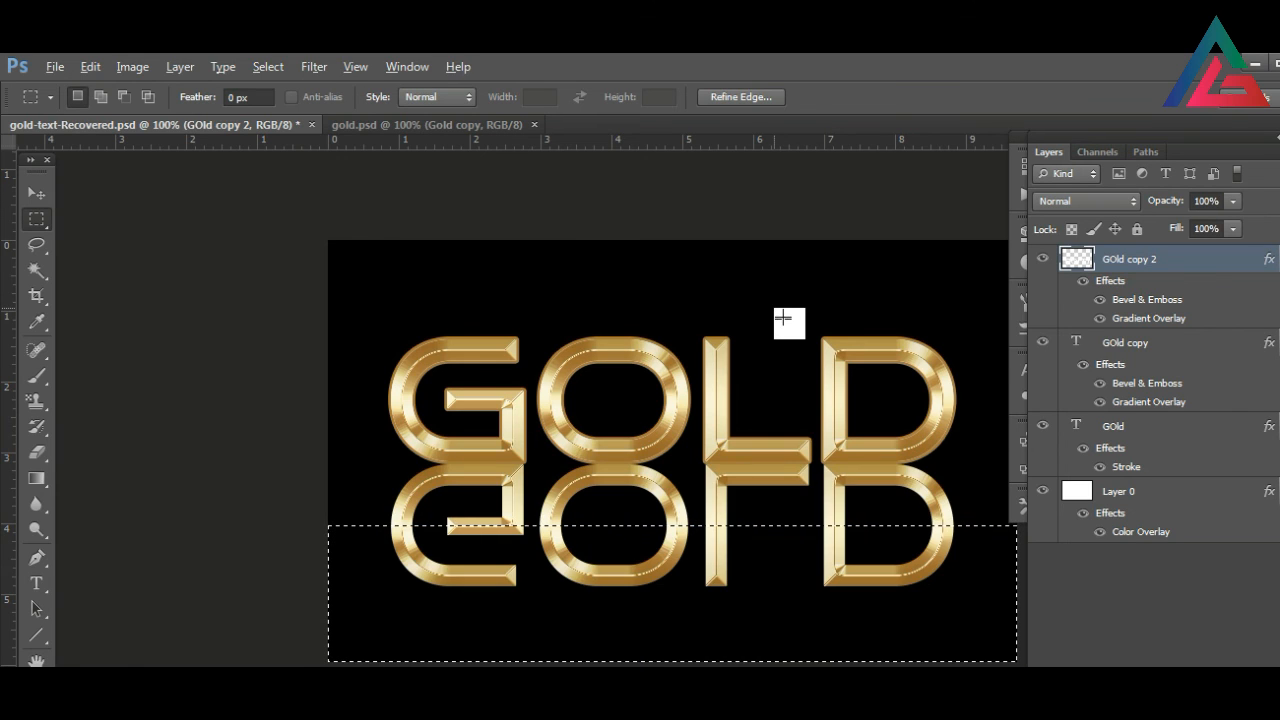
- Rasterize the layer style of the reflection layer GOld copy 2
{"action": "right_click", "coordinate": [1168, 258]}
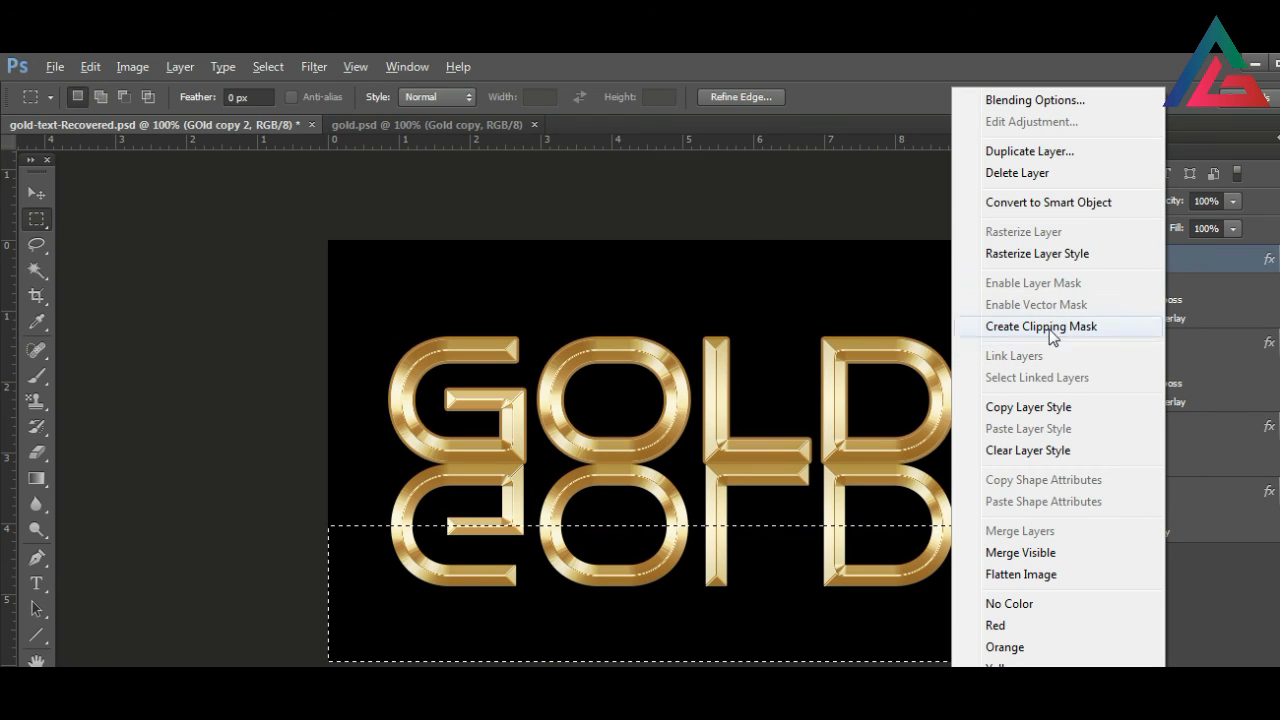
{"action": "left_click", "coordinate": [1041, 258]}
{"action": "left_click_drag", "start_coordinate": [1078, 286], "coordinate": [1180, 266]}
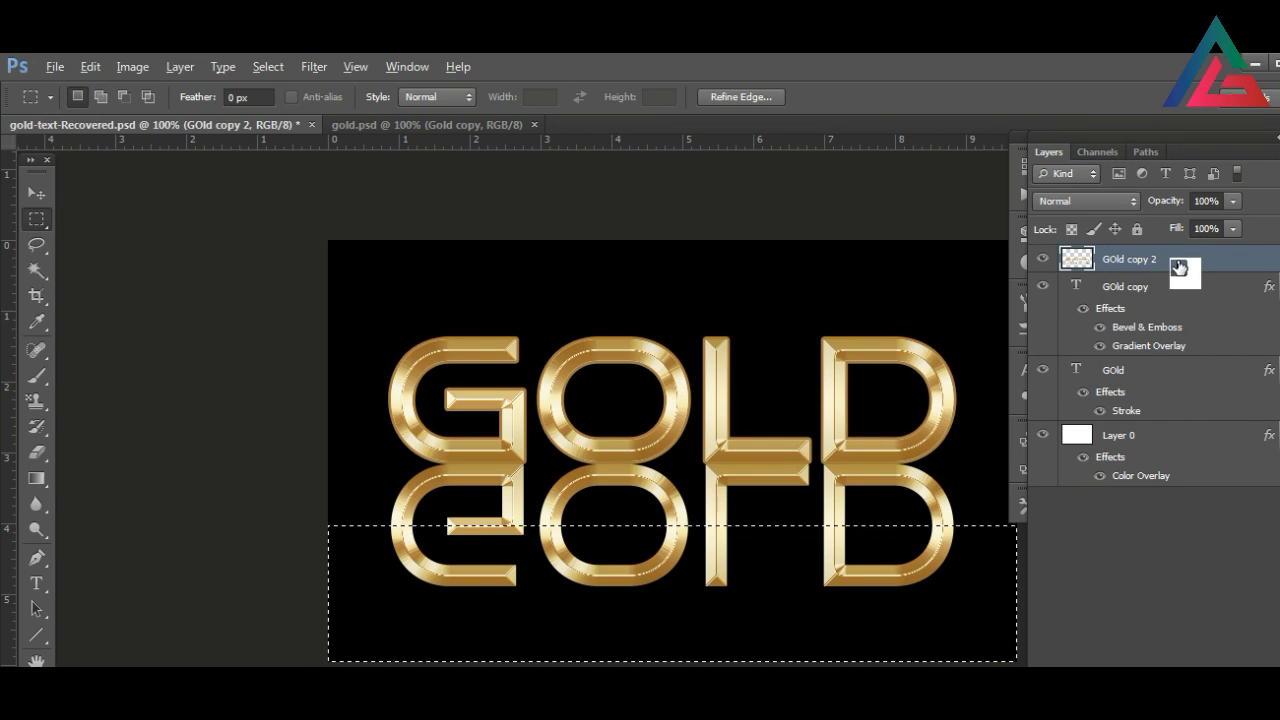
- Feather the selection by 40 pixels again, delete its contents from the reflection four times, and deselect
{"action": "key", "text": "shift+F6"}
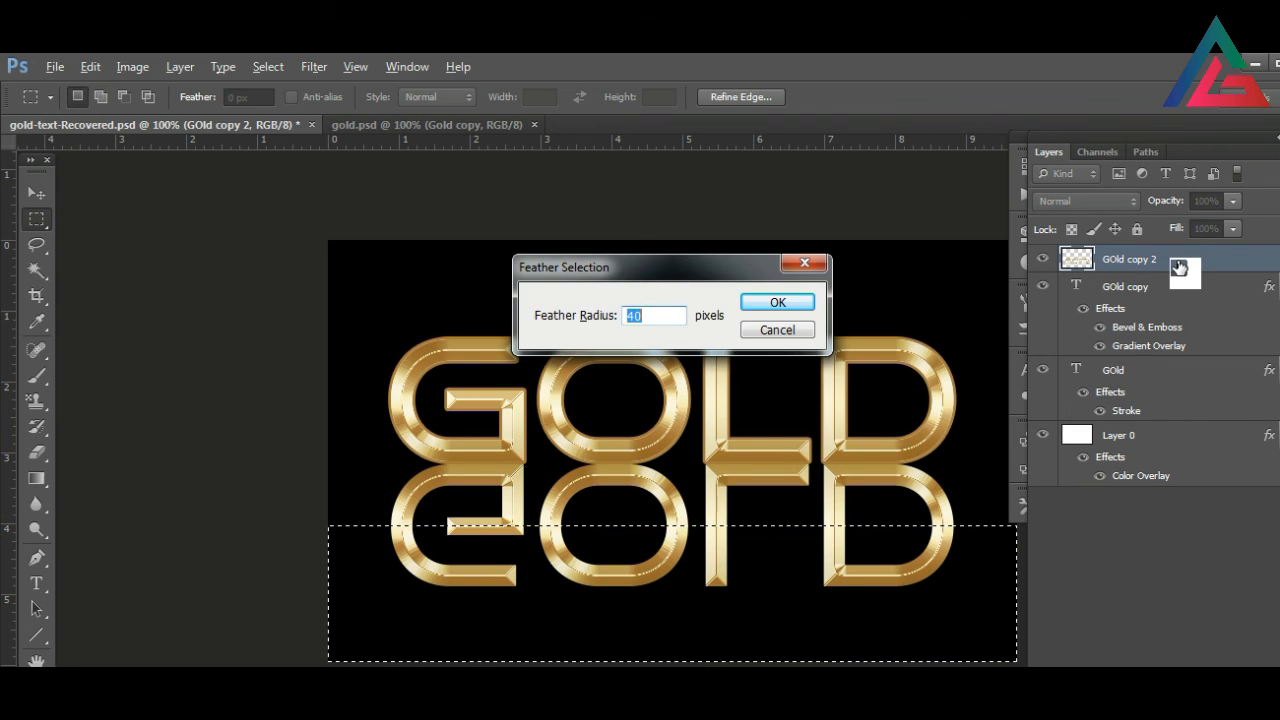
{"action": "key", "text": "Return"}
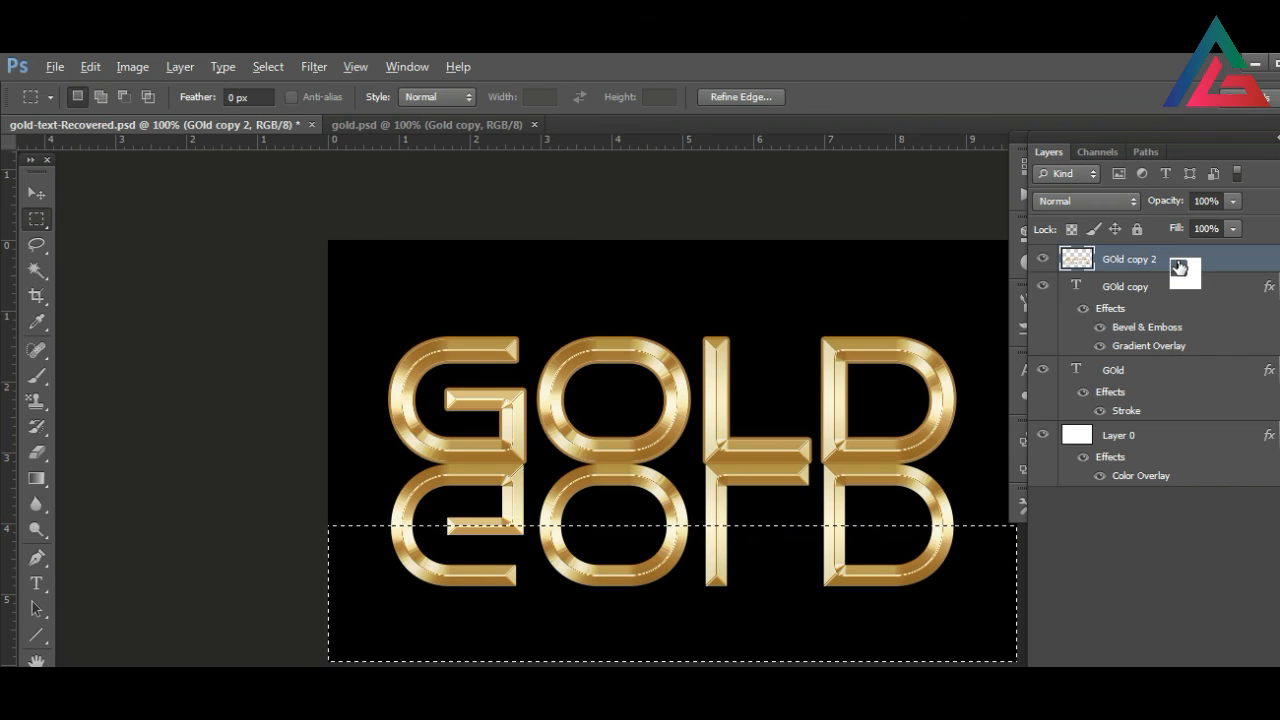
{"action": "key", "text": "Delete"}
{"action": "key", "text": "Delete"}
{"action": "key", "text": "Delete"}
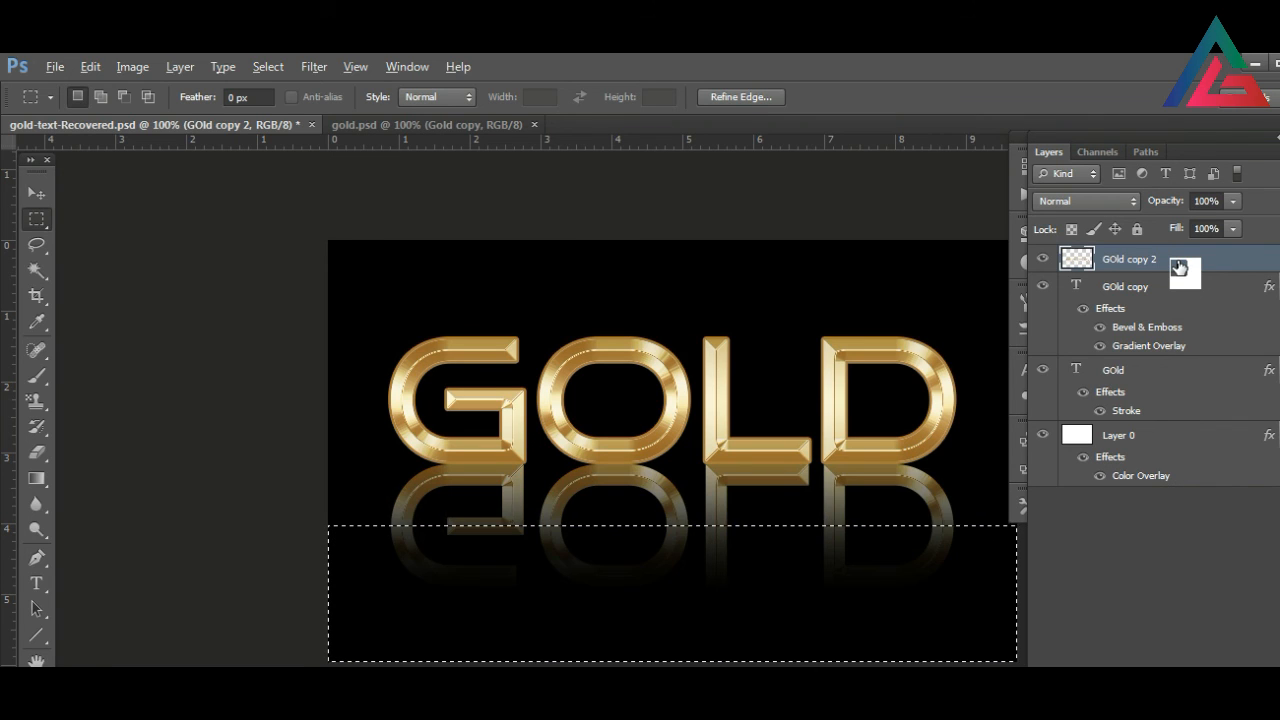
{"action": "key", "text": "Delete"}
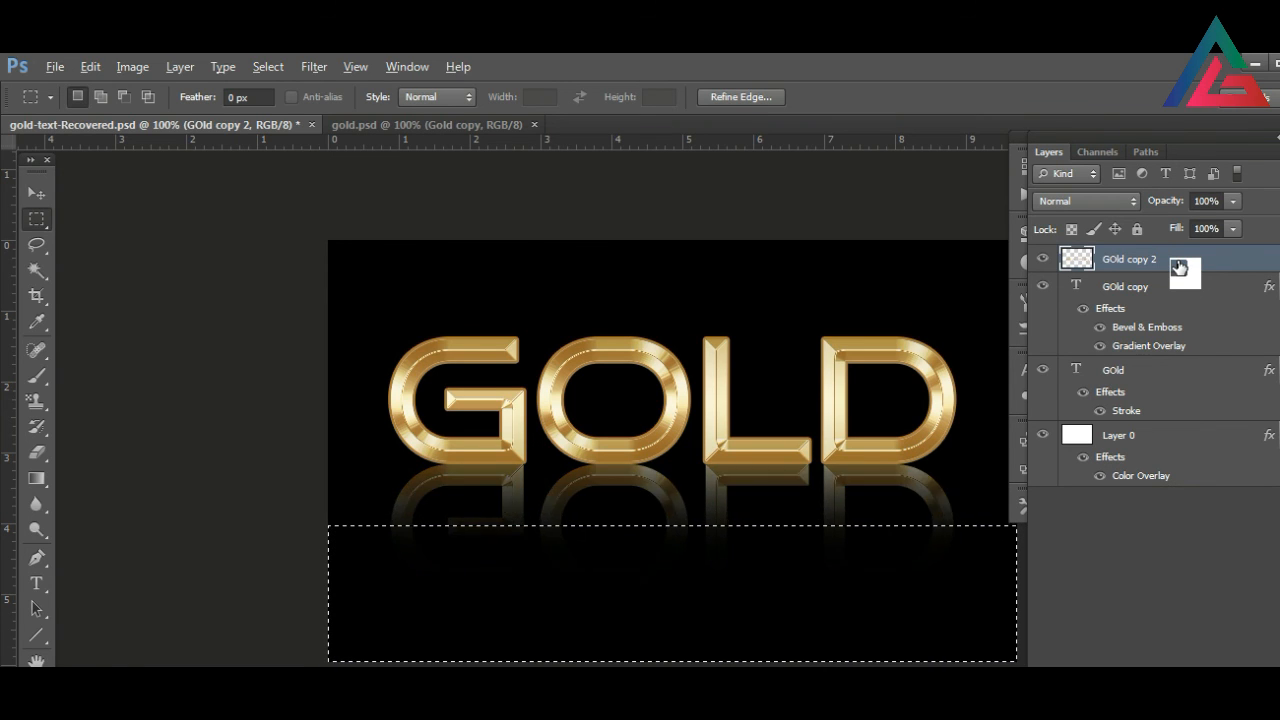
{"action": "key", "text": "ctrl+d"}
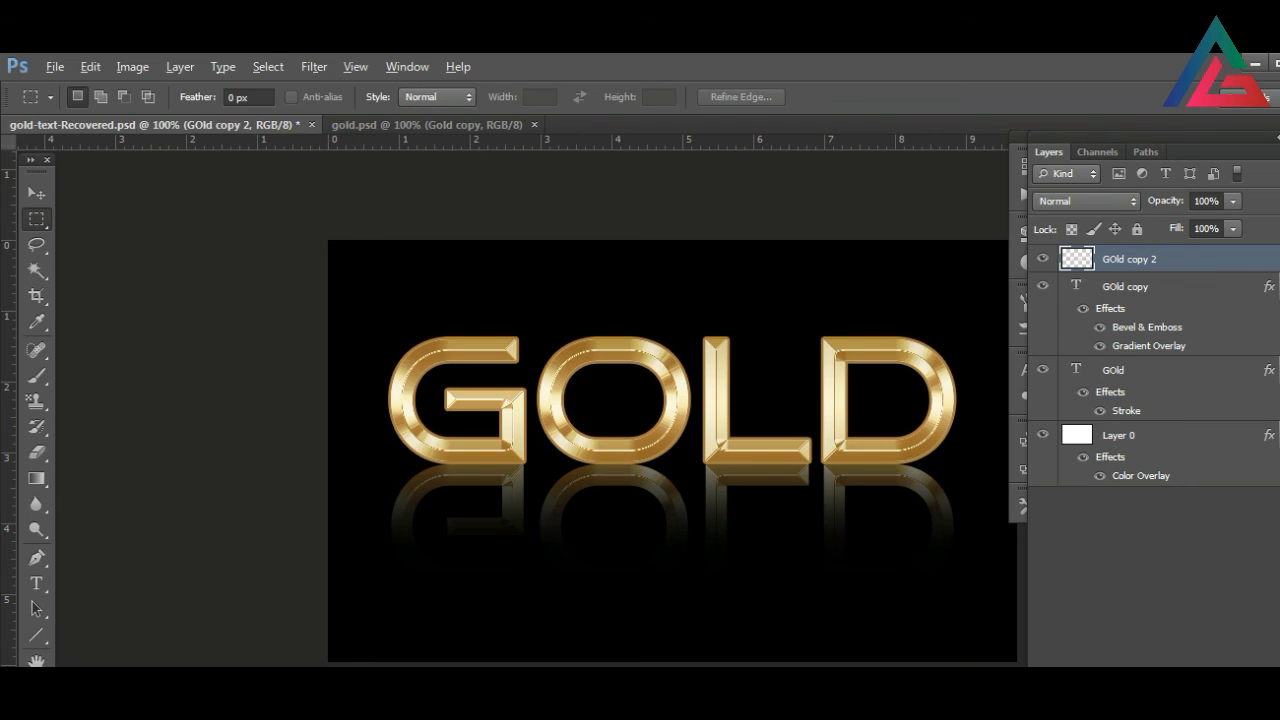
- Lower the opacity of the reflection layer GOld copy 2 to 29%
{"action": "left_click", "coordinate": [1233, 204]}
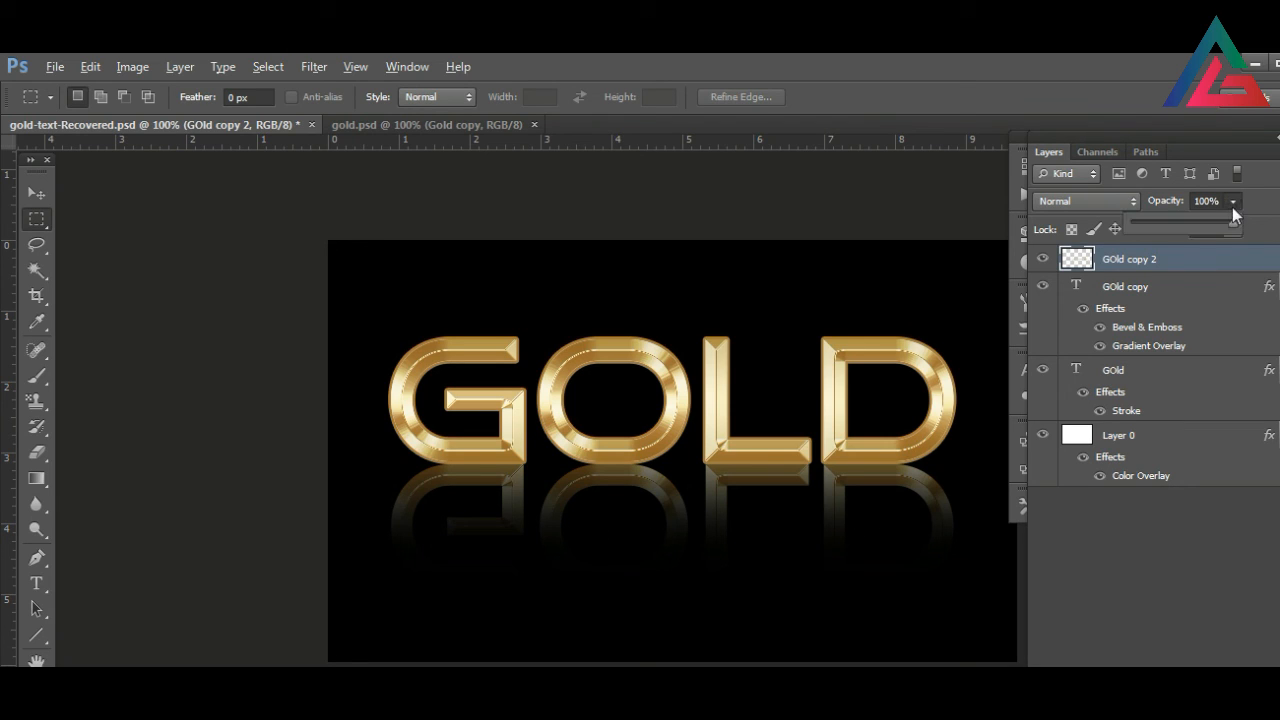
{"action": "left_click_drag", "start_coordinate": [1179, 223], "coordinate": [1162, 223]}
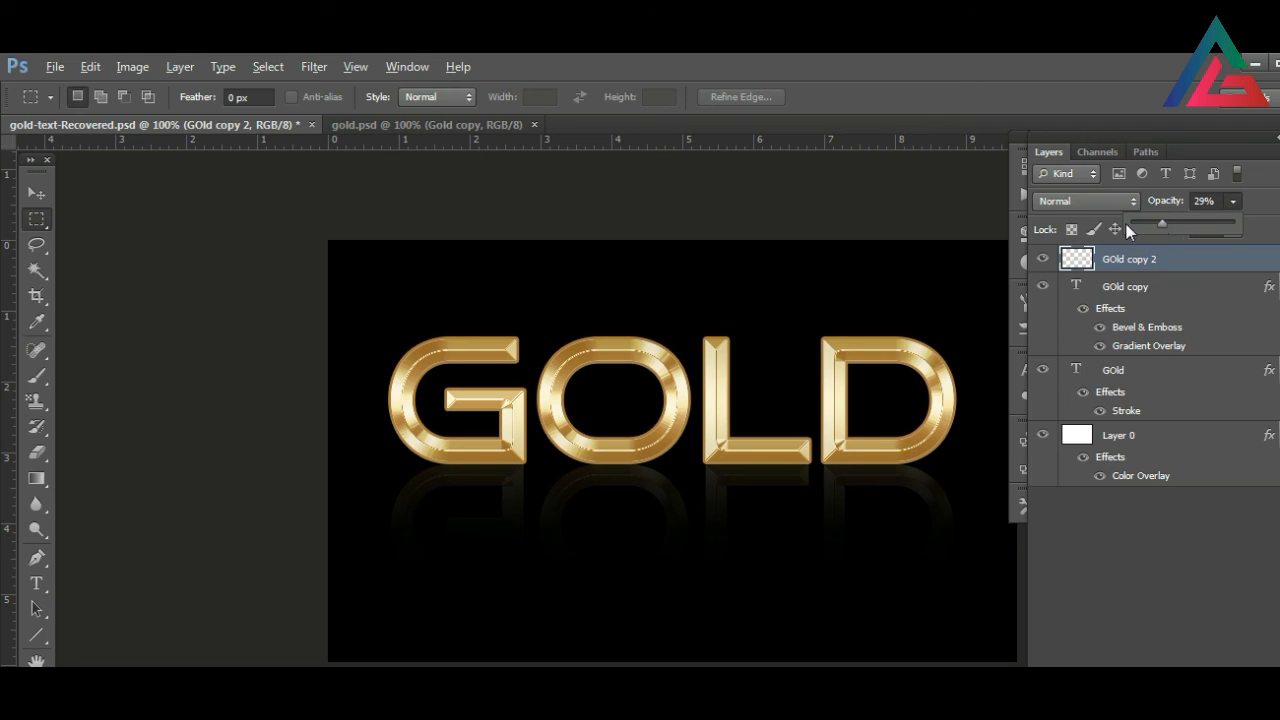
{"action": "key", "text": "ctrl+minus"}
{"action": "key", "text": "ctrl+minus"}
{"action": "key", "text": "ctrl+minus"}
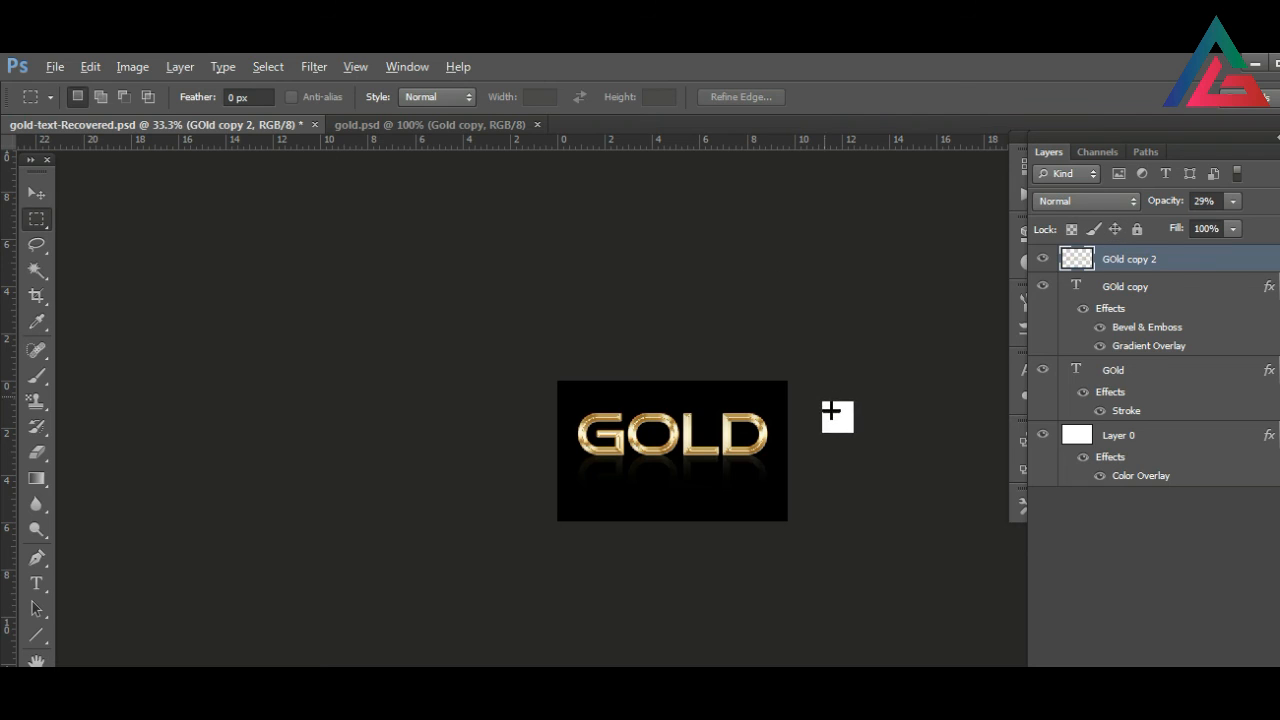
{"action": "key", "text": "ctrl+plus"}
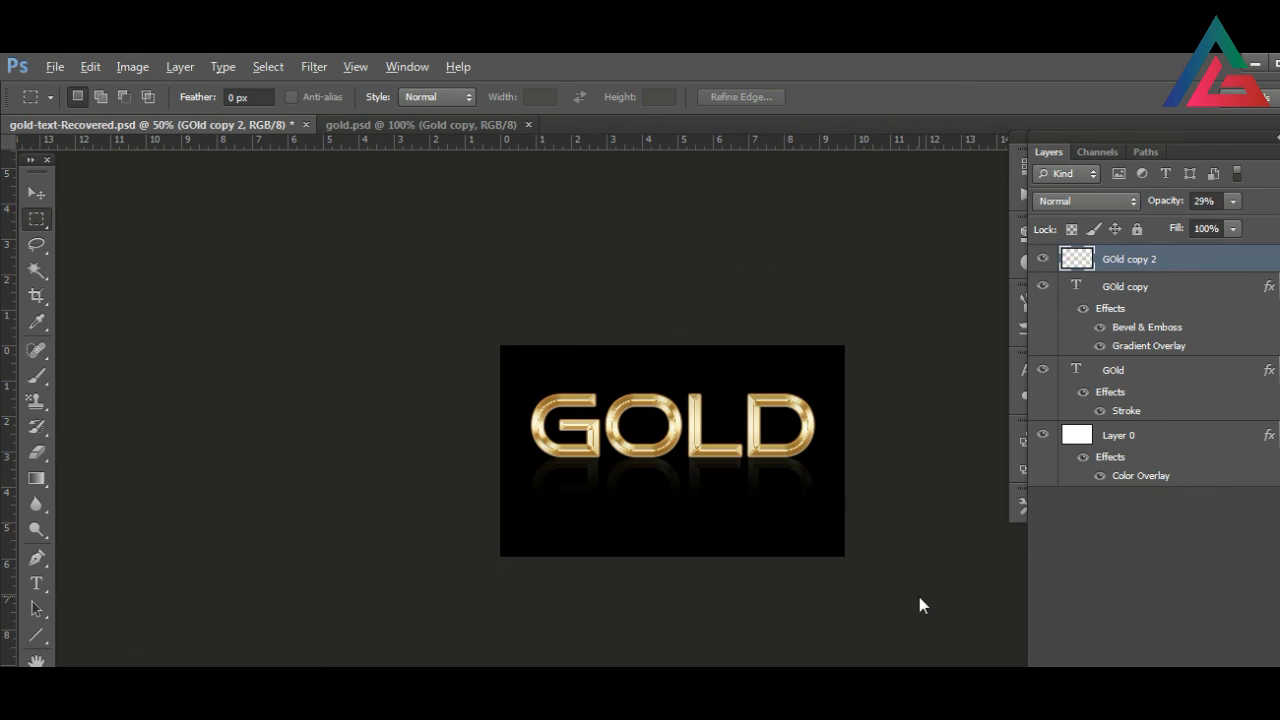